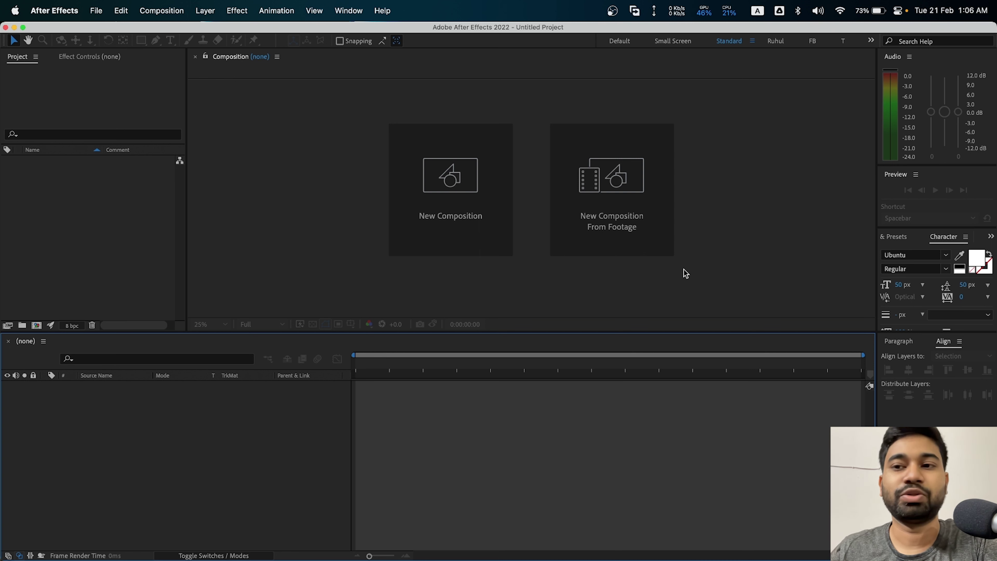
- Group the Audio panel as a tab beside Preview in the same panel group
{"action": "left_click", "coordinate": [909, 62]}
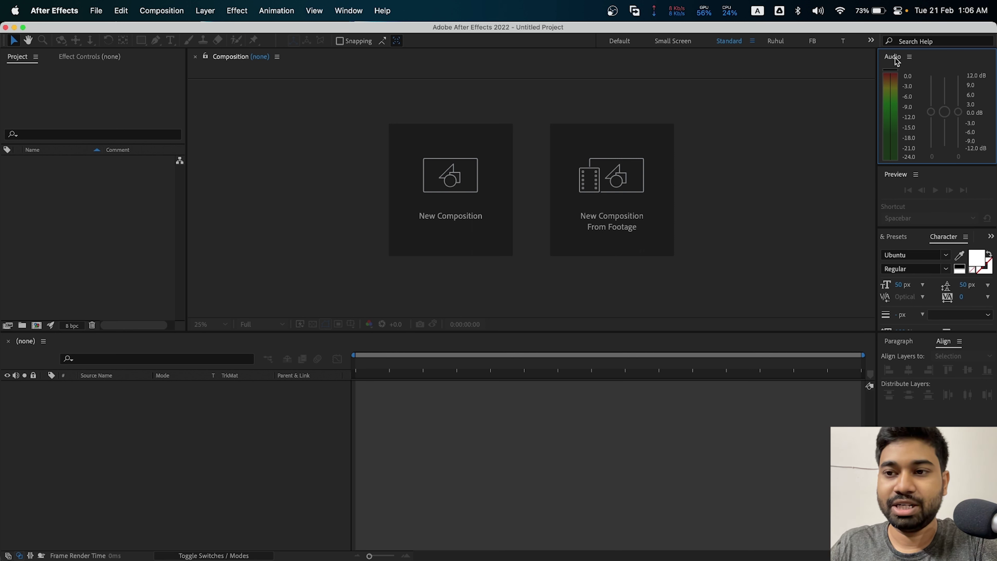
{"action": "left_click_drag", "start_coordinate": [894, 63], "coordinate": [980, 98]}
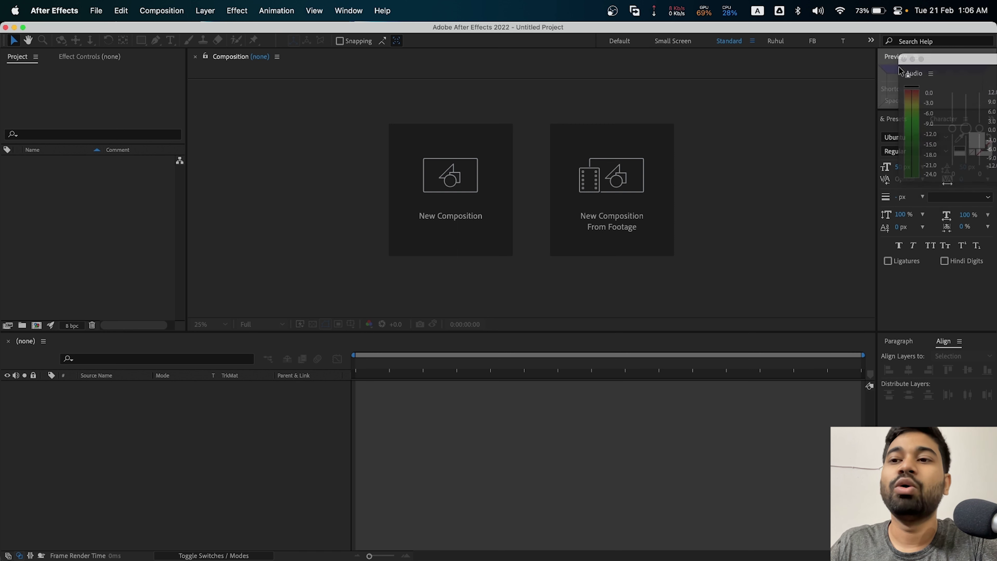
{"action": "left_click_drag", "start_coordinate": [981, 98], "coordinate": [938, 79]}
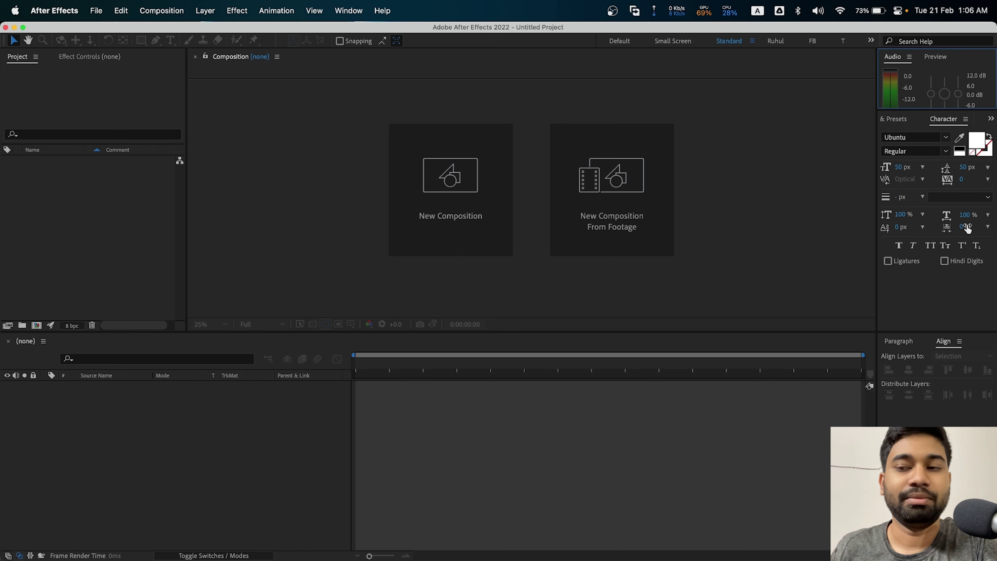
- Make the Preview group taller, then bring the Audio level meters to the front
{"action": "left_click", "coordinate": [942, 59]}
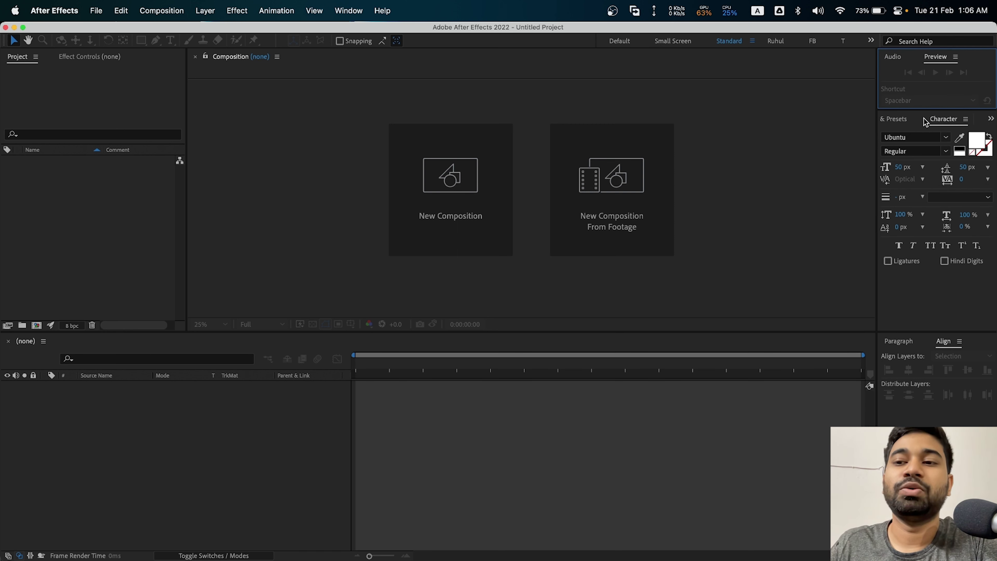
{"action": "left_click_drag", "start_coordinate": [927, 112], "coordinate": [928, 160]}
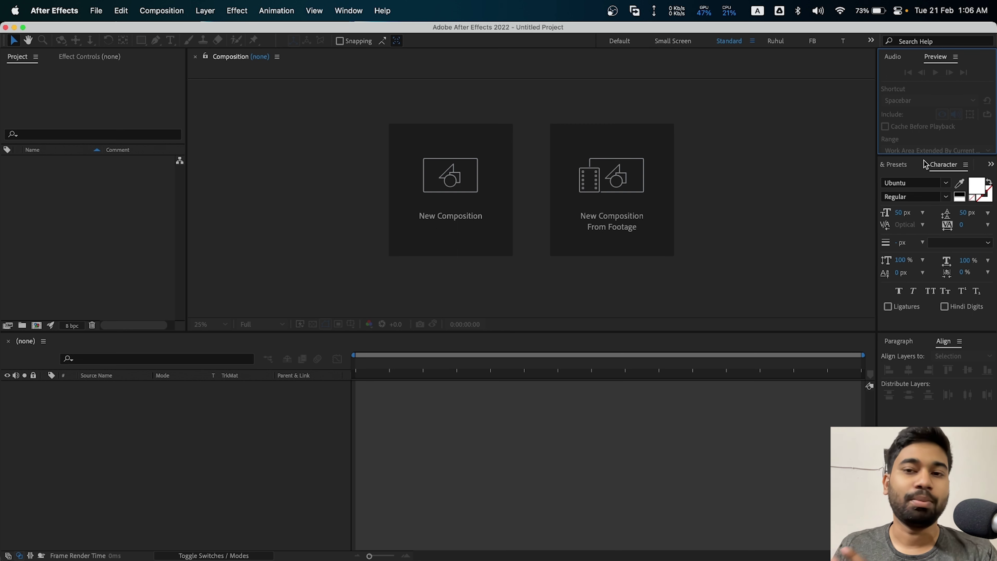
{"action": "left_click", "coordinate": [894, 57]}
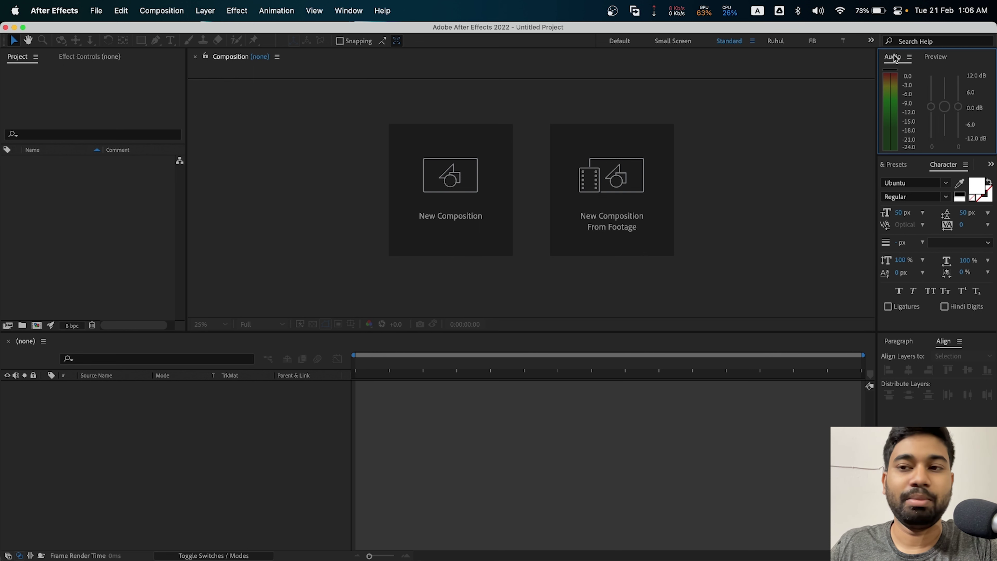
- Undock the Audio panel into a floating window and place it over the Composition panel
{"action": "right_click", "coordinate": [895, 59]}
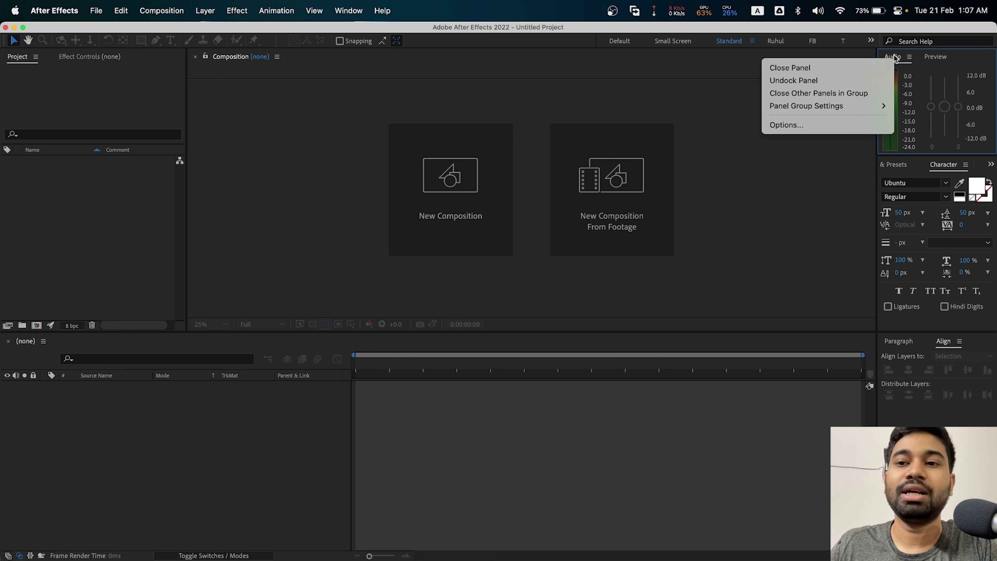
{"action": "left_click", "coordinate": [795, 81]}
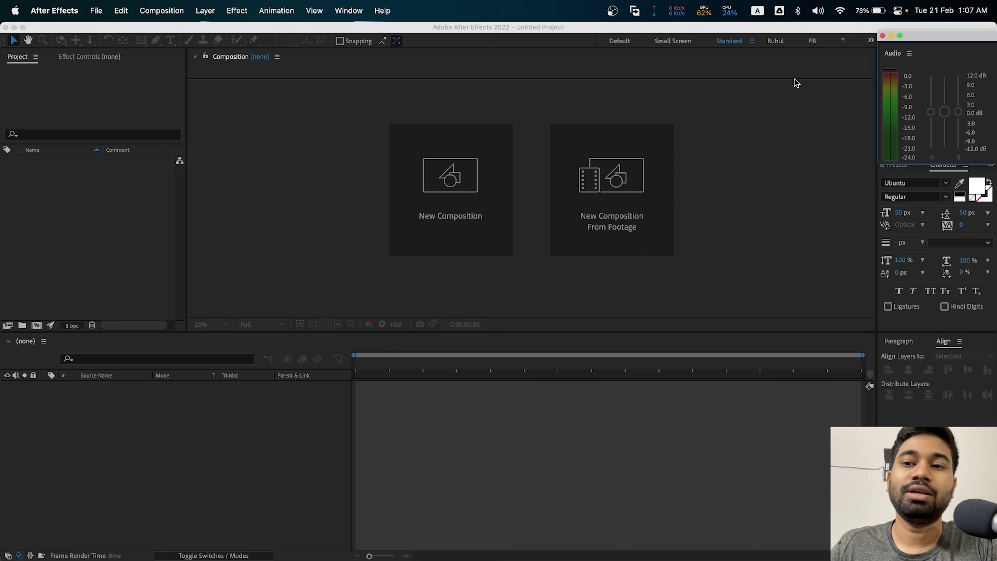
{"action": "mouse_move", "coordinate": [913, 45]}
{"action": "left_mouse_down"}
{"action": "mouse_move", "coordinate": [518, 150]}
{"action": "mouse_move", "coordinate": [450, 183]}
{"action": "mouse_move", "coordinate": [832, 235]}
{"action": "left_mouse_up"}
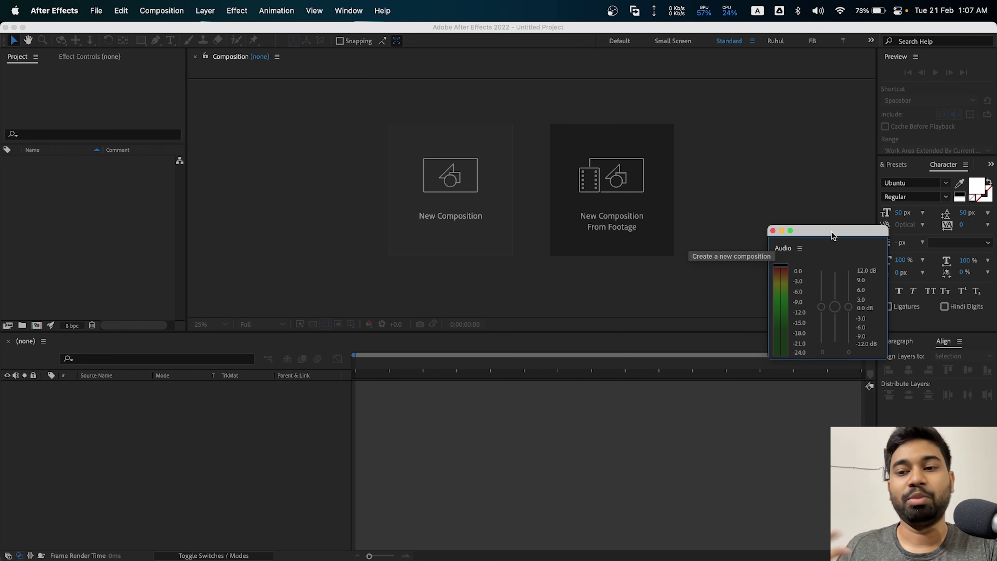
{"action": "mouse_move", "coordinate": [848, 232]}
{"action": "left_mouse_down"}
{"action": "mouse_move", "coordinate": [846, 295]}
{"action": "mouse_move", "coordinate": [621, 111]}
{"action": "left_mouse_up"}
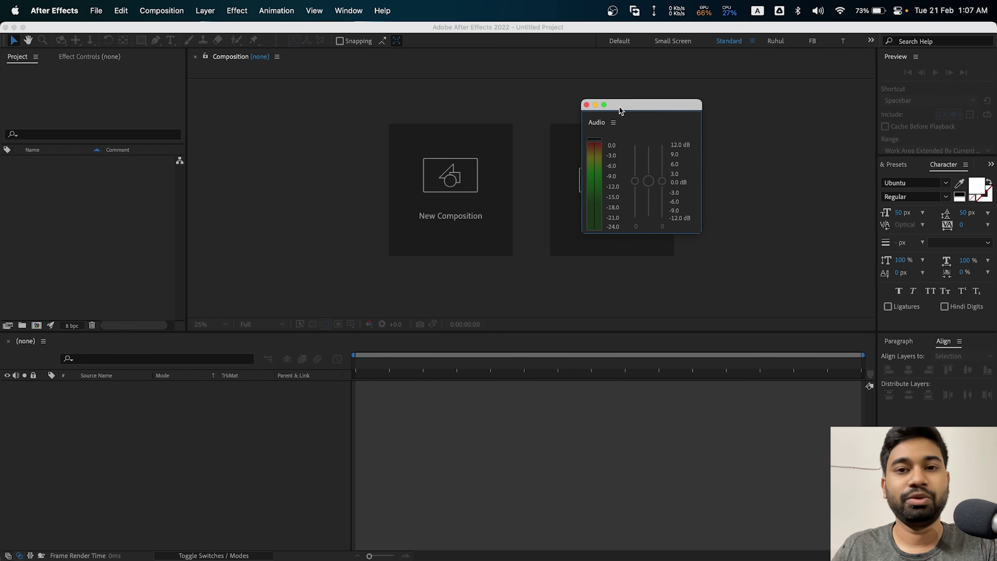
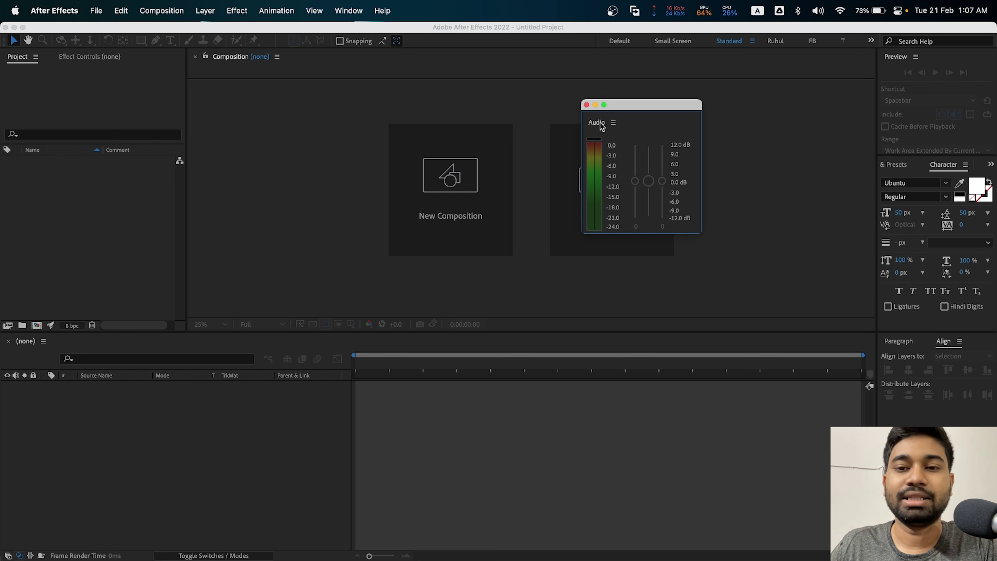
- Dock the floating Audio panel into the Preview panel group
{"action": "mouse_move", "coordinate": [600, 129]}
{"action": "left_mouse_down"}
{"action": "mouse_move", "coordinate": [859, 125]}
{"action": "mouse_move", "coordinate": [891, 66]}
{"action": "mouse_move", "coordinate": [893, 106]}
{"action": "mouse_move", "coordinate": [898, 61]}
{"action": "left_mouse_up"}
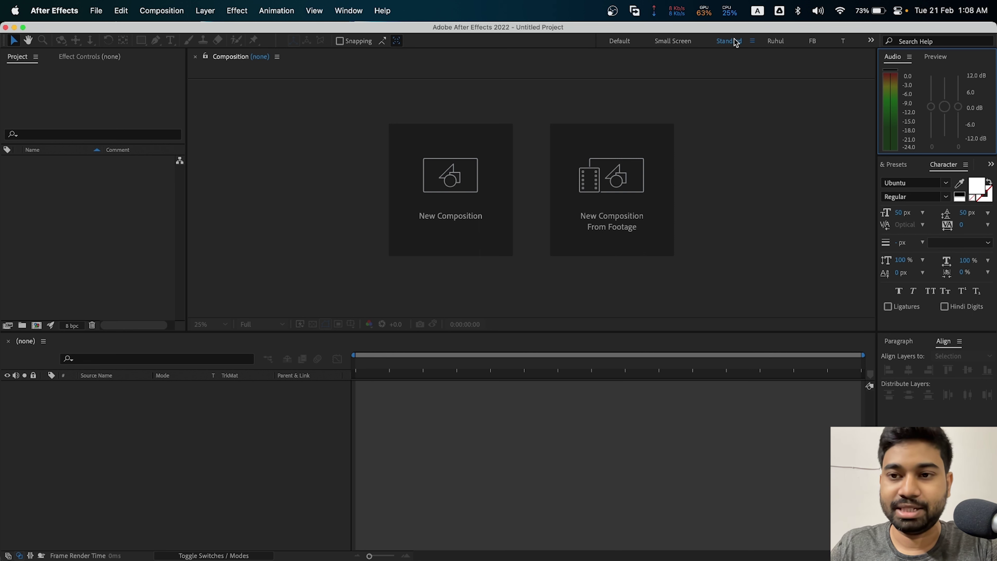
- Browse the Standard workspace options and overflow workspaces, leaving Standard's menu open
{"action": "left_click", "coordinate": [752, 42]}
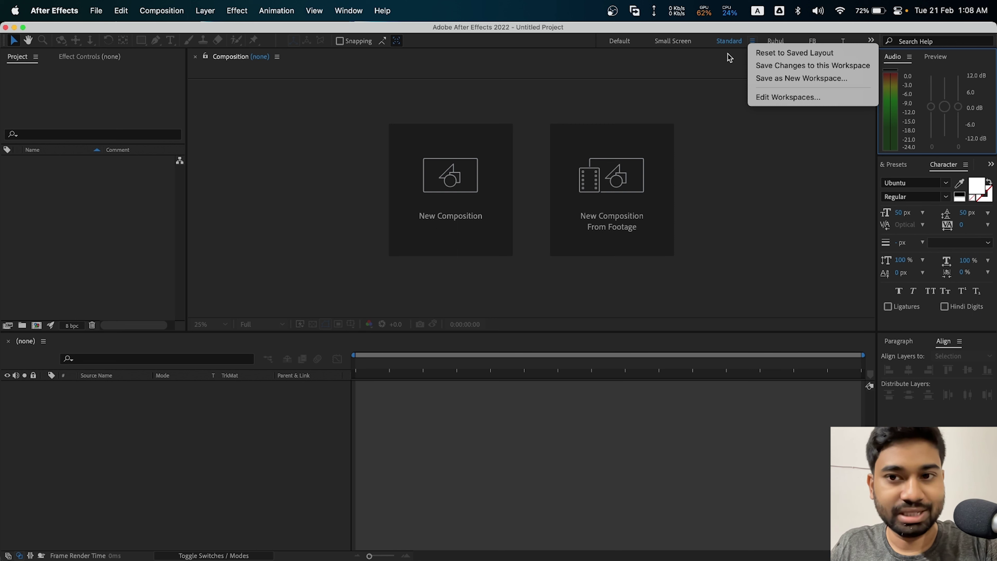
{"action": "left_click", "coordinate": [719, 65]}
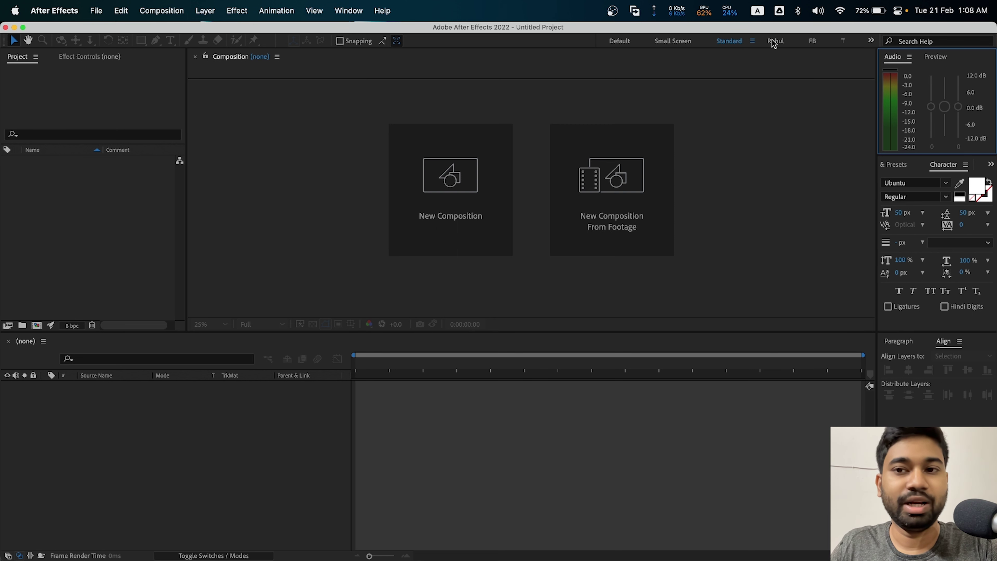
{"action": "left_click", "coordinate": [871, 41]}
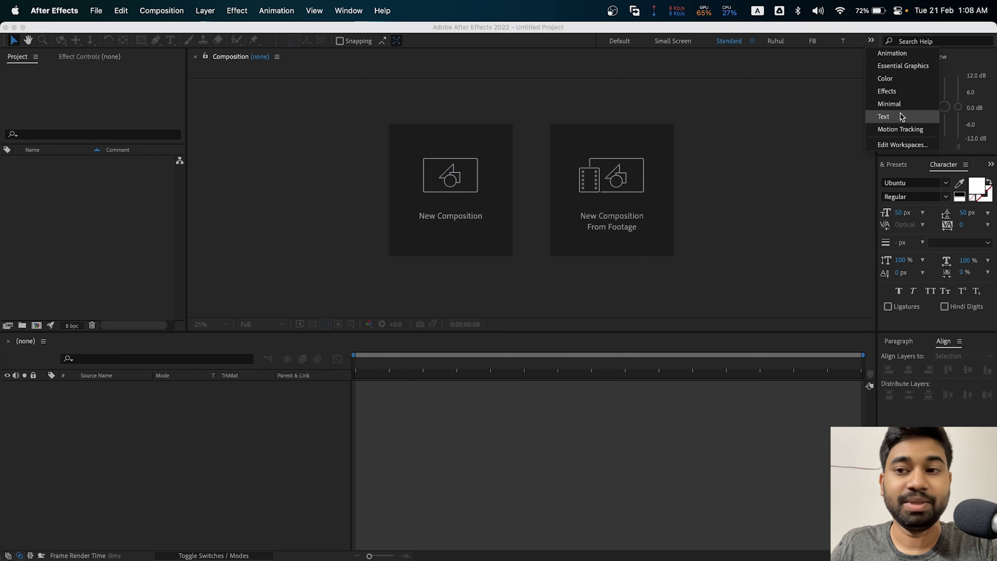
{"action": "left_click", "coordinate": [731, 42]}
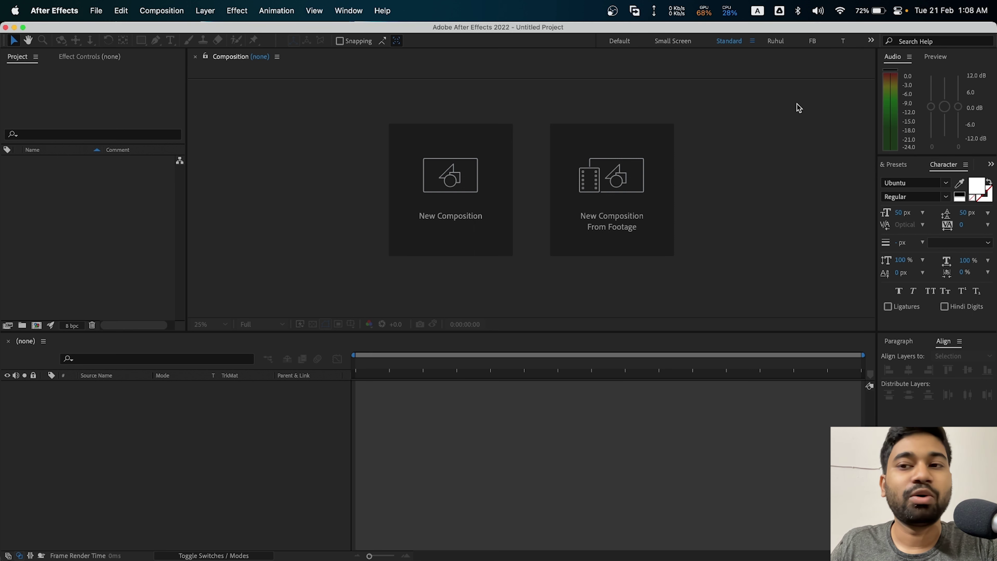
{"action": "left_click", "coordinate": [753, 41]}
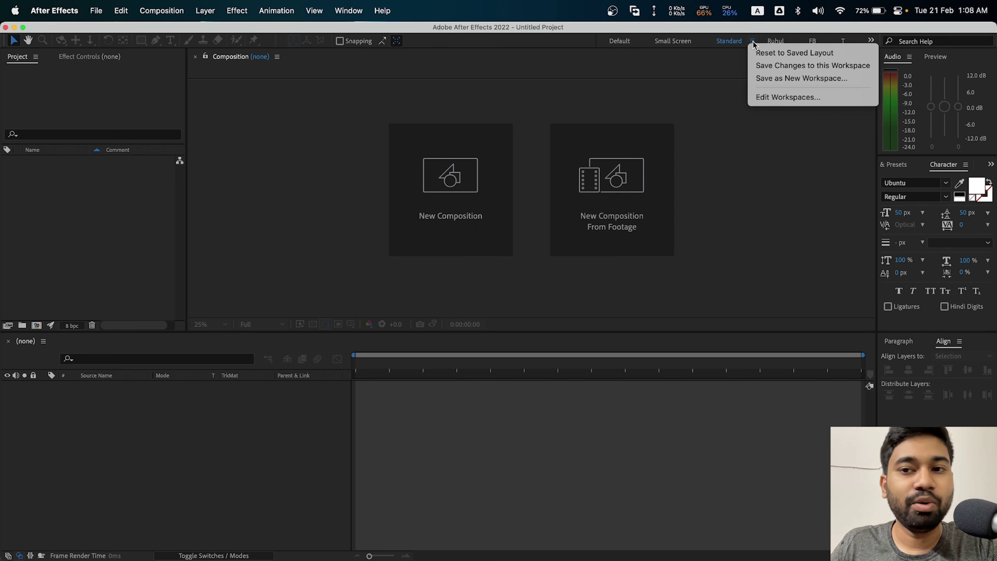
- Reset the Standard workspace to its saved layout, regrouping Audio with Info
{"action": "left_click", "coordinate": [767, 55]}
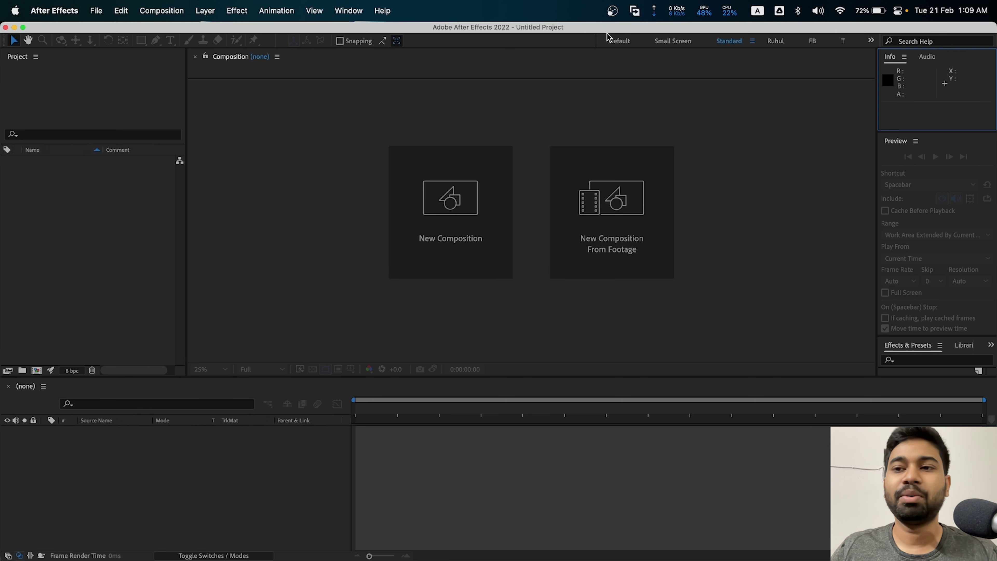
- Close the Audio, Info and Preview panels so only Effects & Presets remains
{"action": "left_click", "coordinate": [928, 57]}
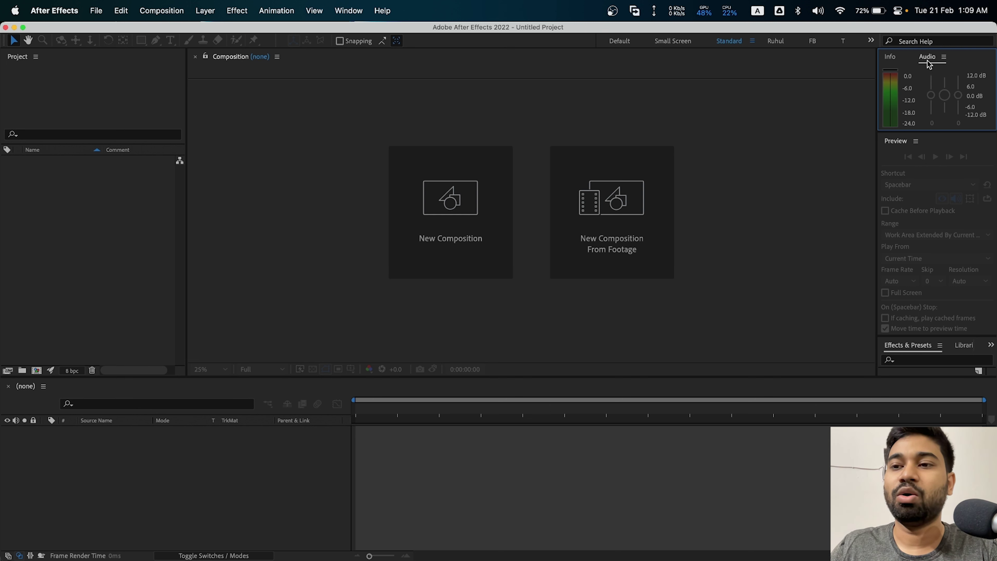
{"action": "left_click", "coordinate": [944, 57]}
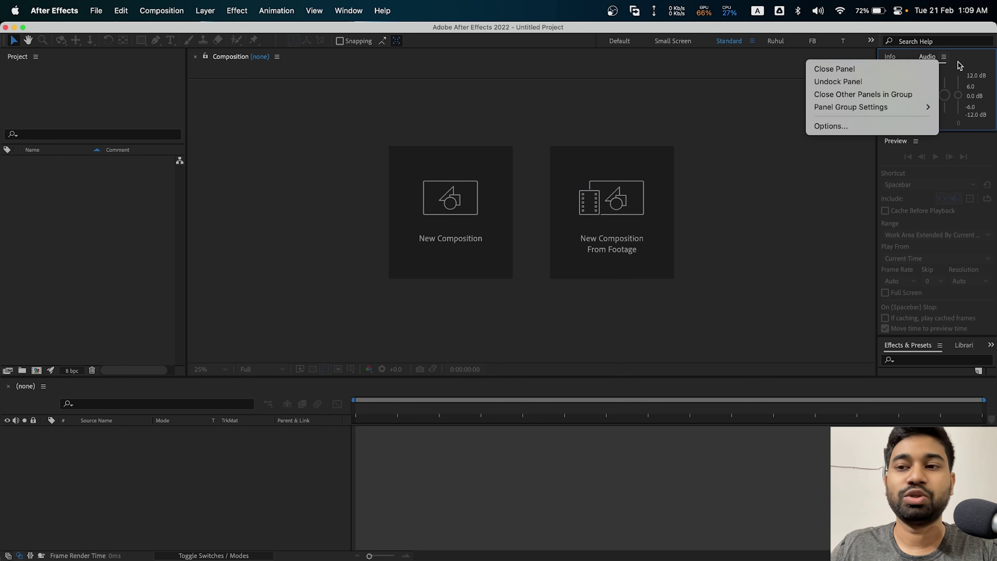
{"action": "left_click", "coordinate": [960, 63]}
{"action": "left_click", "coordinate": [944, 57]}
{"action": "left_click", "coordinate": [842, 70]}
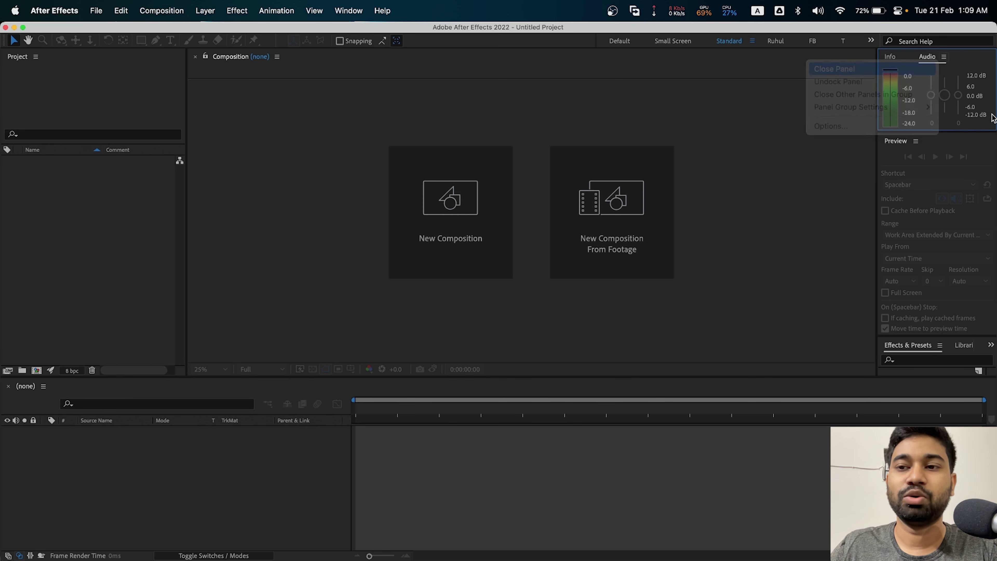
{"action": "left_click", "coordinate": [905, 57]}
{"action": "left_click", "coordinate": [812, 74]}
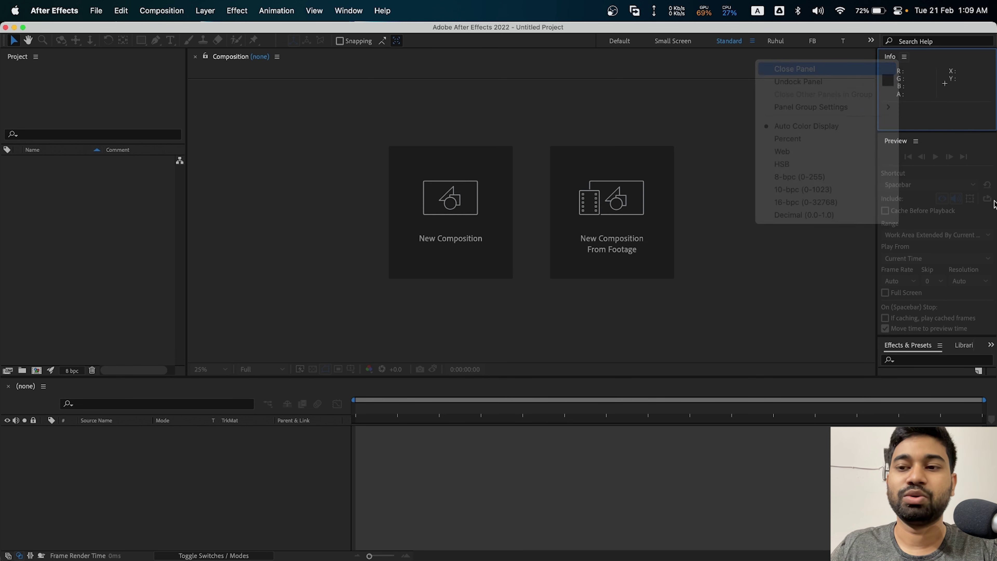
{"action": "left_click", "coordinate": [915, 57]}
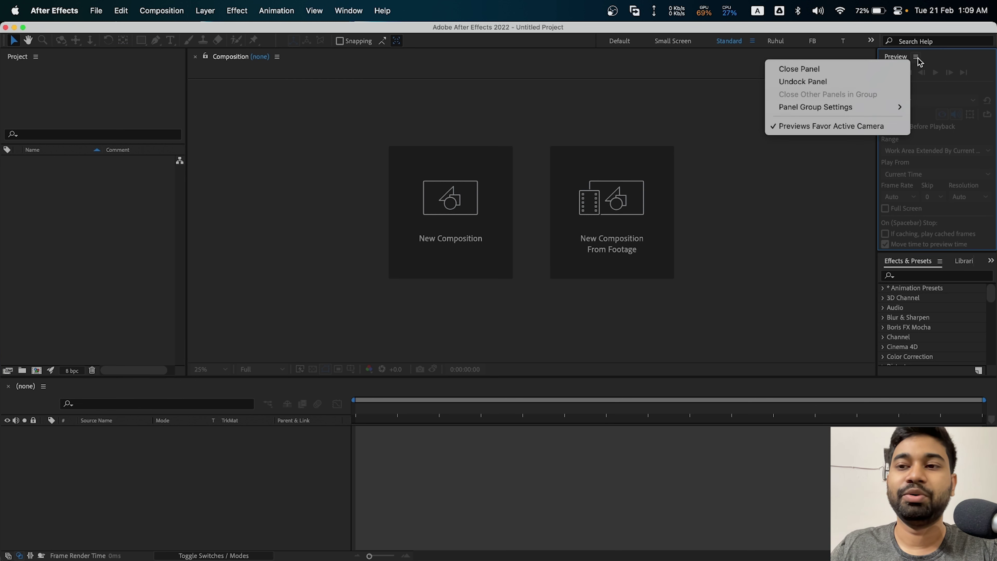
{"action": "left_click", "coordinate": [809, 69]}
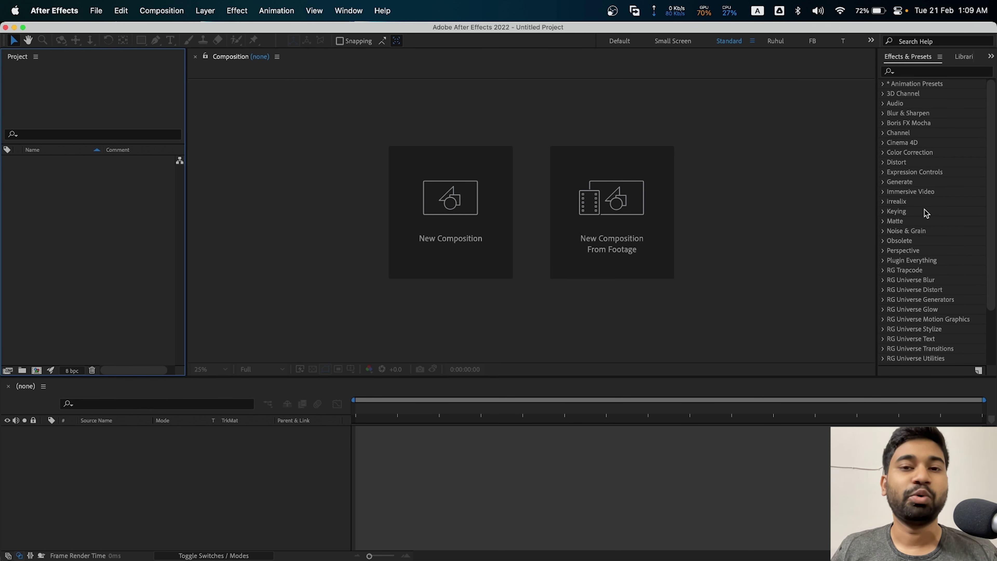
{"action": "left_click", "coordinate": [752, 41]}
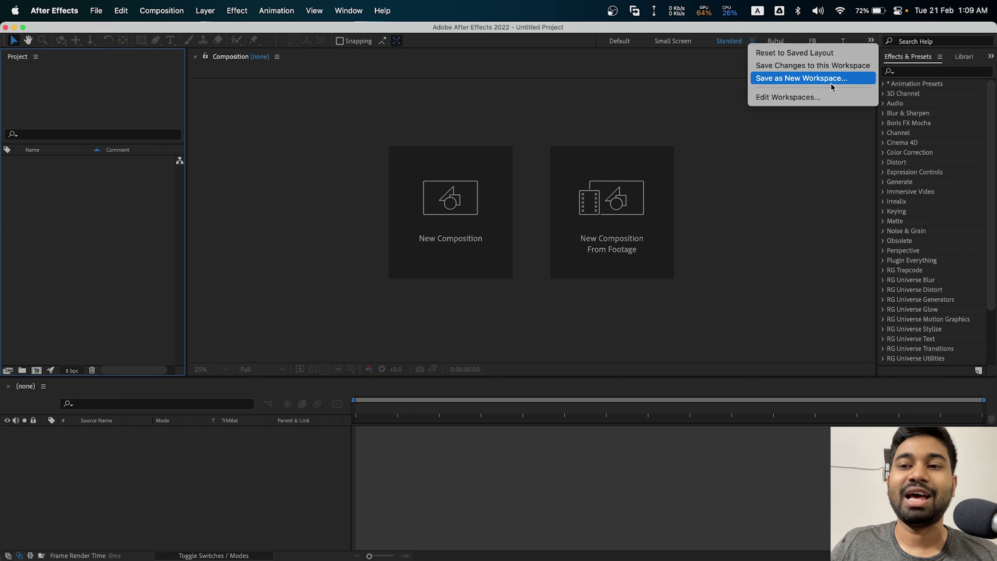
- Save the current layout as a new workspace named 'tutorial'
{"action": "left_click", "coordinate": [816, 82]}
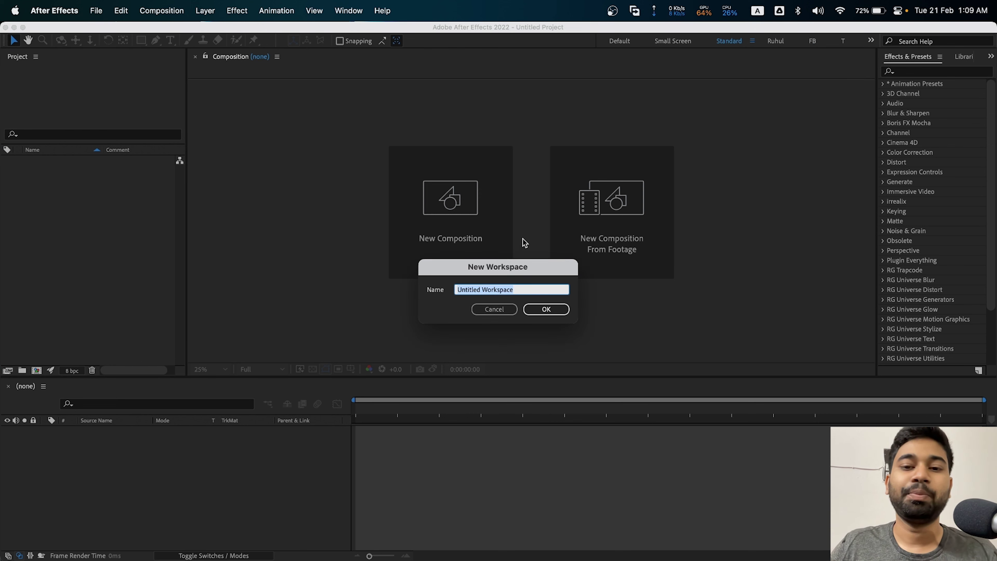
{"action": "type", "text": "t"}
{"action": "key", "text": "BackSpace"}
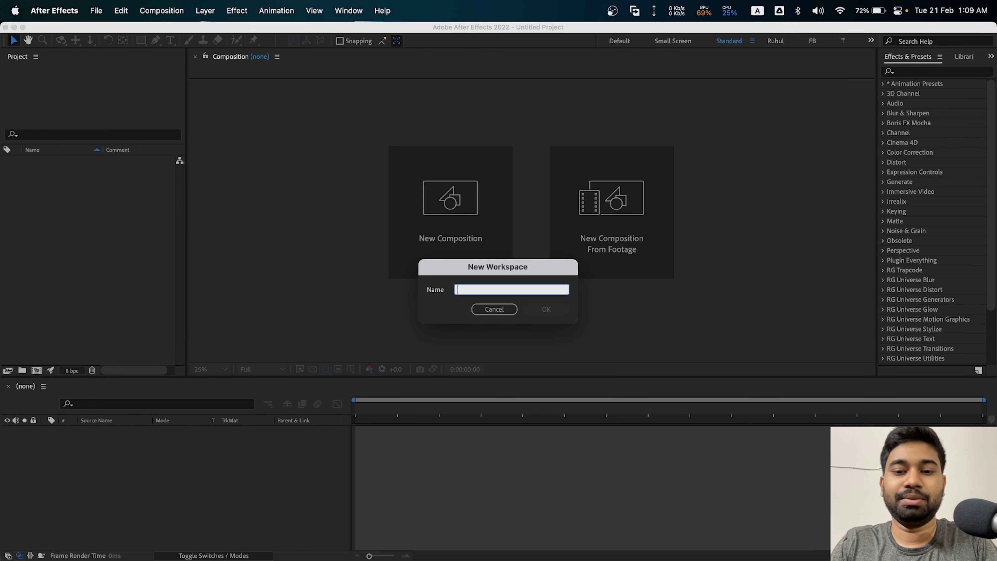
{"action": "type", "text": "tutorial"}
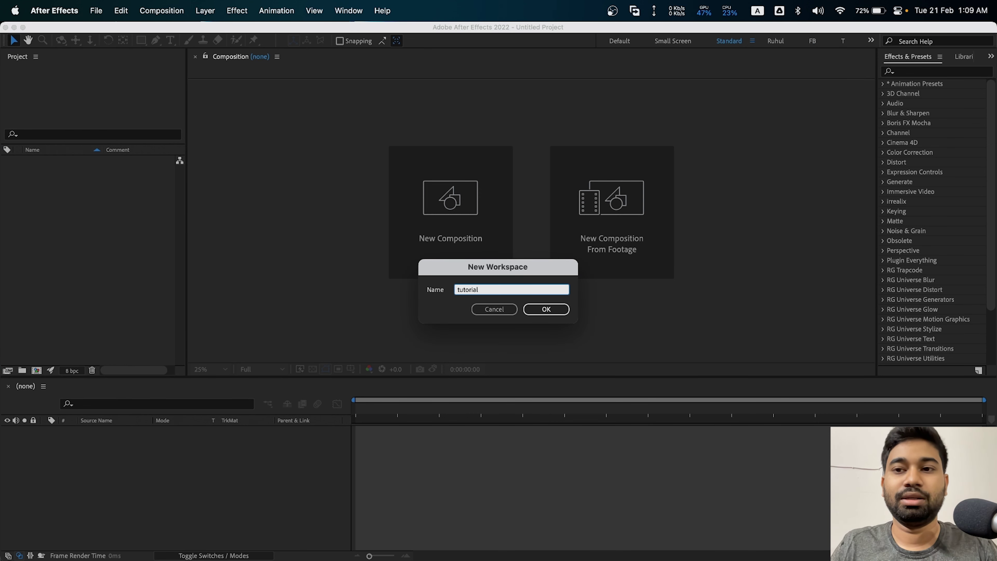
{"action": "left_click", "coordinate": [546, 308]}
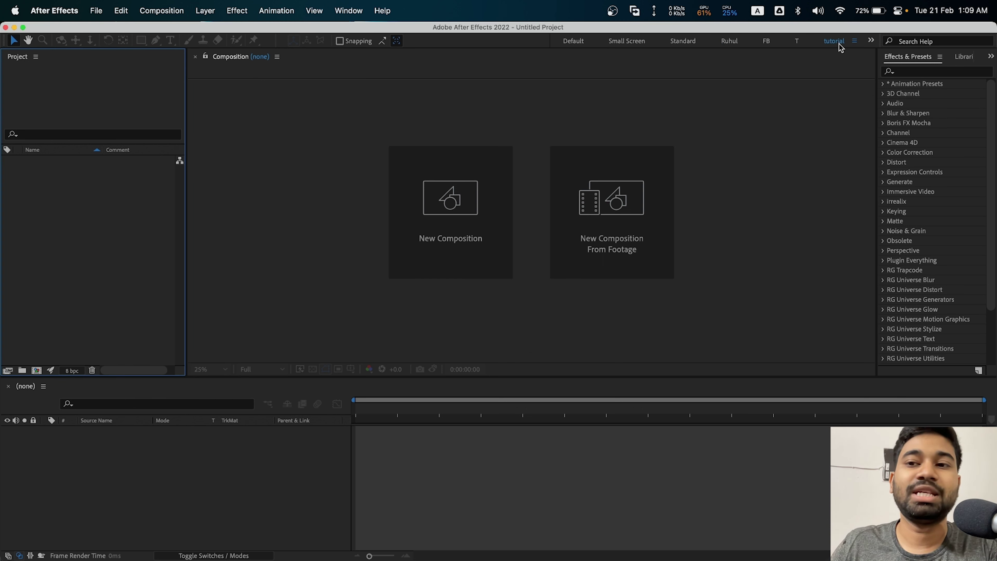
{"action": "left_click", "coordinate": [855, 41]}
{"action": "left_click", "coordinate": [855, 42]}
{"action": "left_click", "coordinate": [854, 41]}
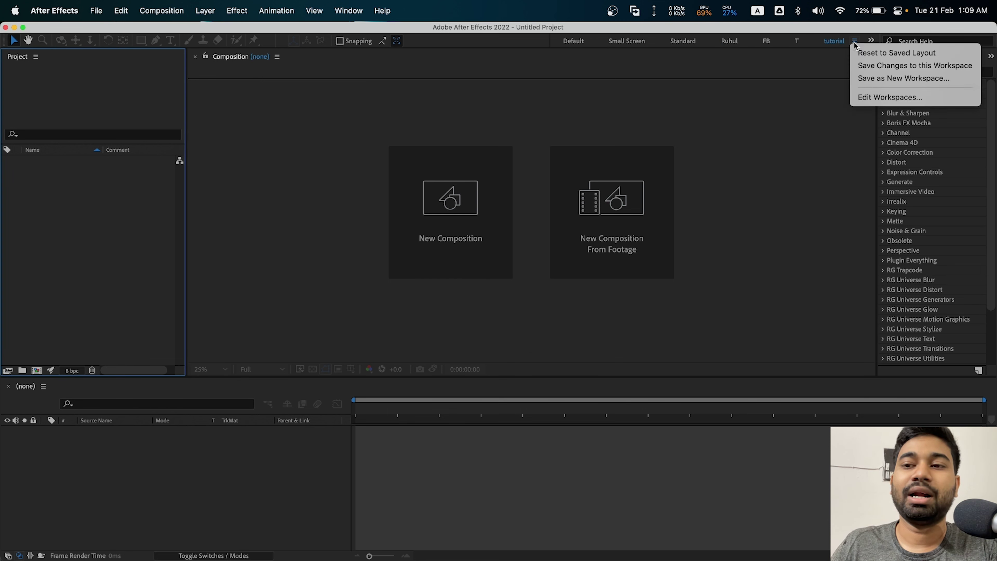
{"action": "left_click", "coordinate": [696, 172]}
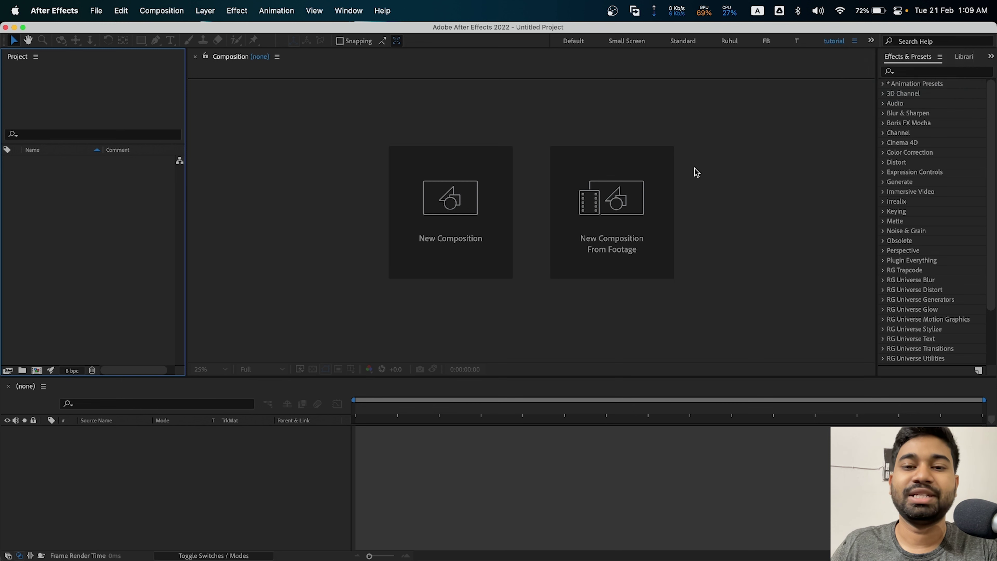
{"action": "scroll", "coordinate": [441, 280], "scroll_direction": "down", "scroll_amount": 5}
{"action": "scroll", "coordinate": [457, 280], "scroll_direction": "down", "scroll_amount": 4}
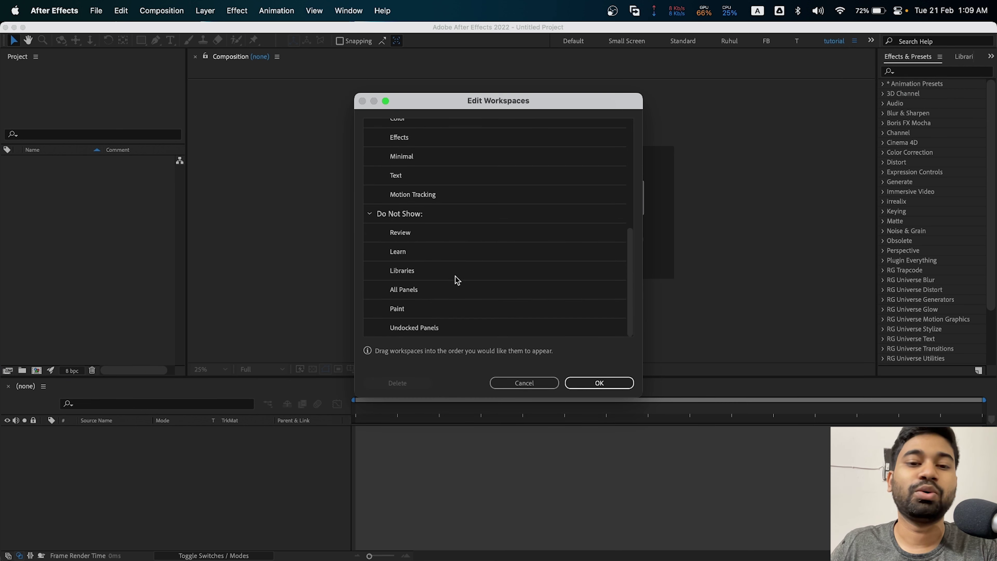
{"action": "scroll", "coordinate": [430, 270], "scroll_direction": "up", "scroll_amount": 6}
{"action": "scroll", "coordinate": [414, 252], "scroll_direction": "down", "scroll_amount": 3}
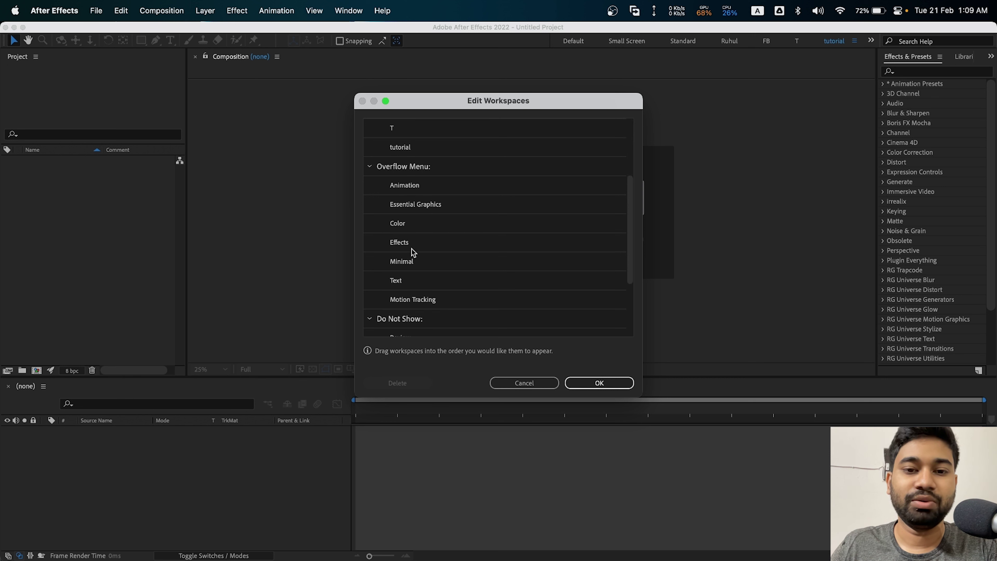
{"action": "scroll", "coordinate": [402, 191], "scroll_direction": "up", "scroll_amount": 3}
{"action": "left_click", "coordinate": [396, 204]}
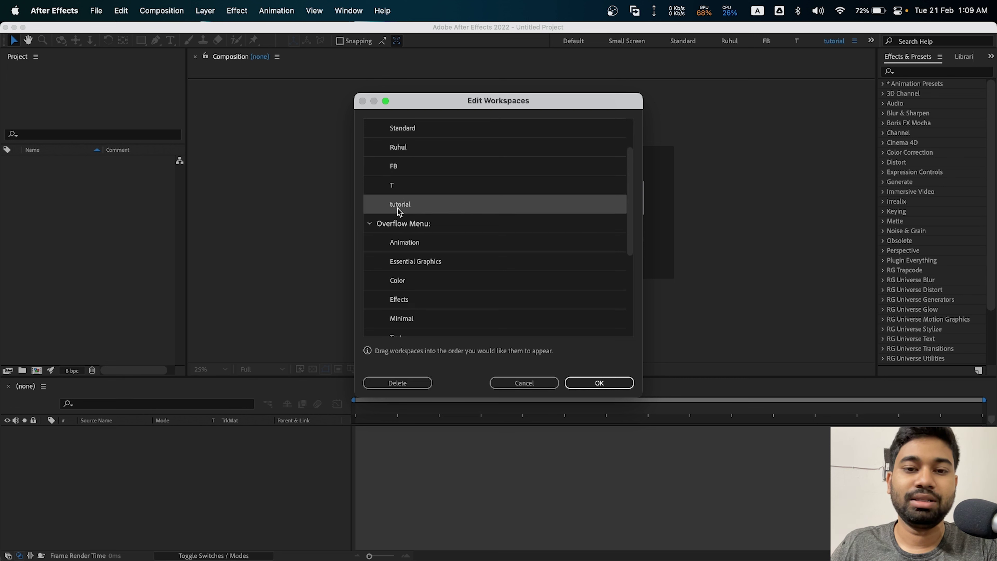
{"action": "left_click", "coordinate": [510, 386]}
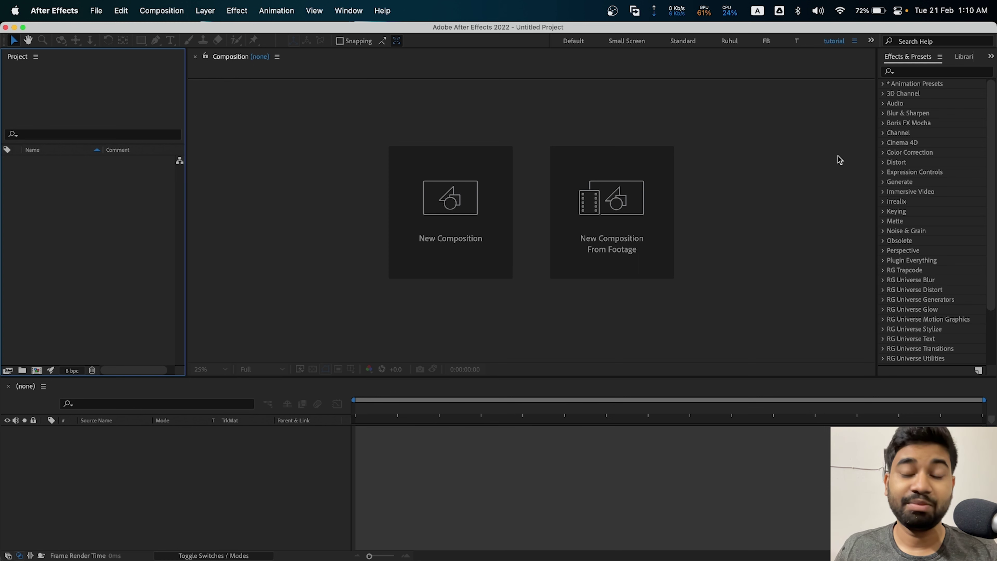
{"action": "left_click", "coordinate": [36, 56]}
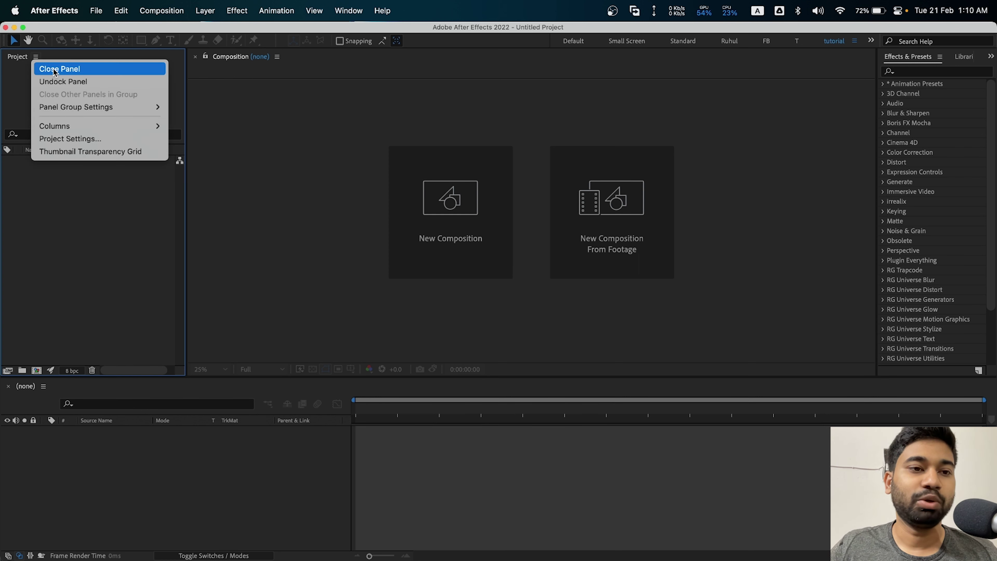
{"action": "left_click", "coordinate": [56, 69]}
{"action": "left_click", "coordinate": [854, 41]}
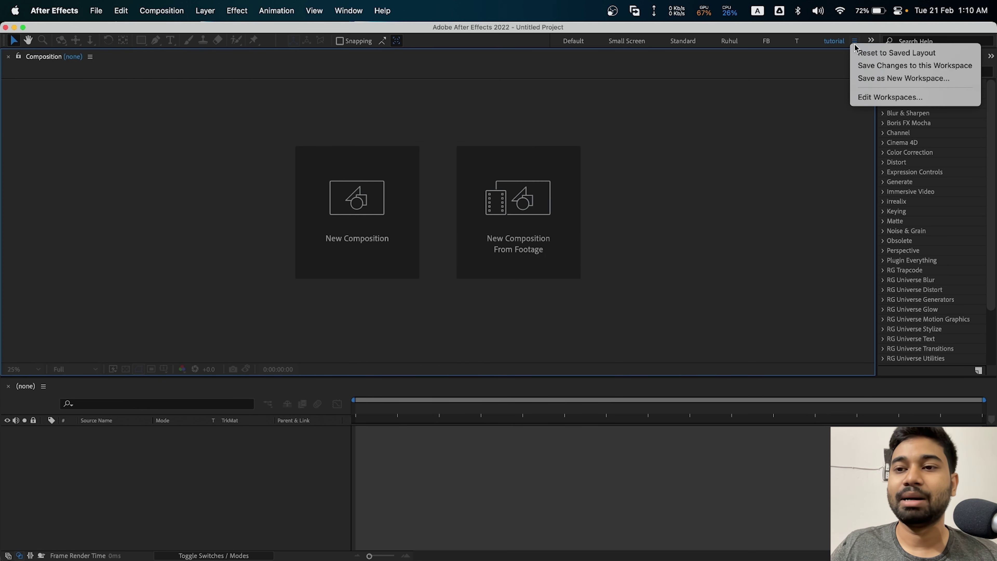
{"action": "left_click", "coordinate": [884, 51]}
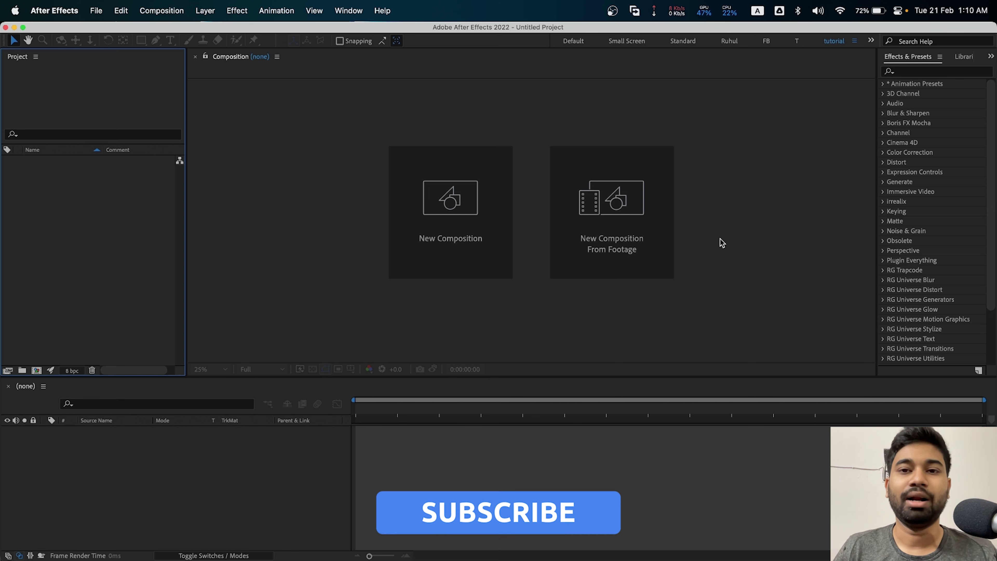
{"action": "left_click", "coordinate": [36, 57]}
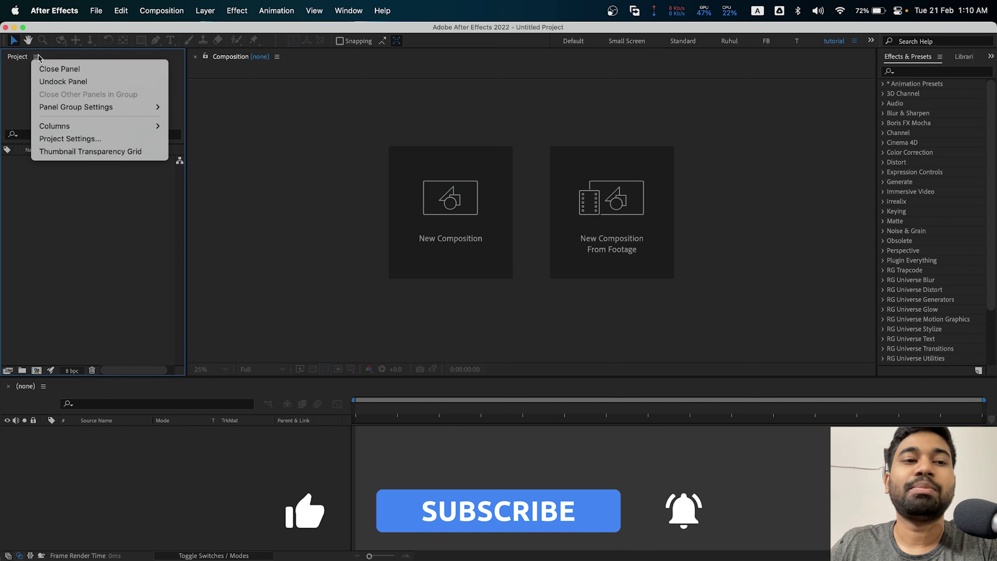
{"action": "left_click", "coordinate": [891, 71]}
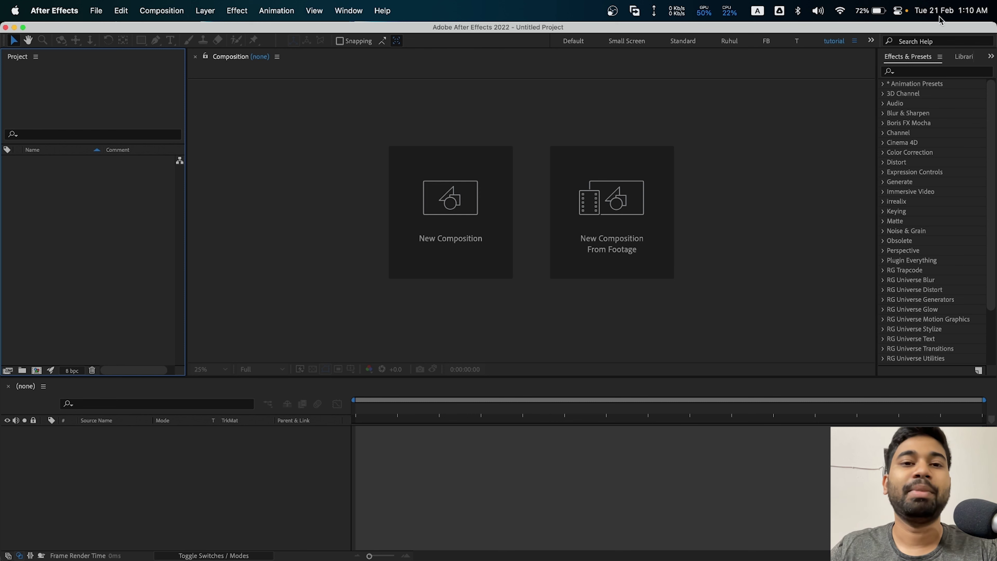
{"action": "left_click", "coordinate": [348, 10]}
- Add the Align and Character panels from the Window menu
{"action": "left_click", "coordinate": [281, 91]}
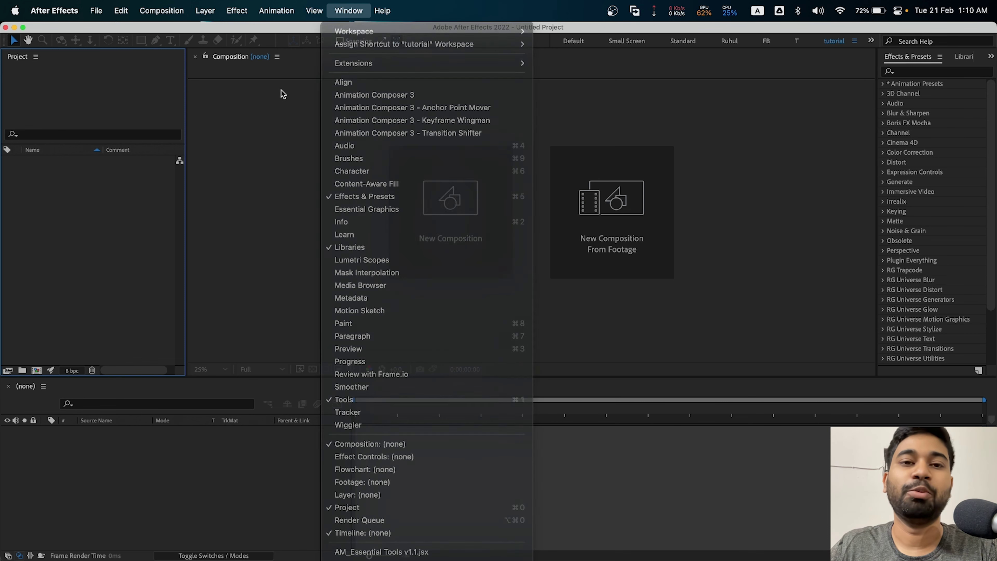
{"action": "left_click", "coordinate": [356, 12]}
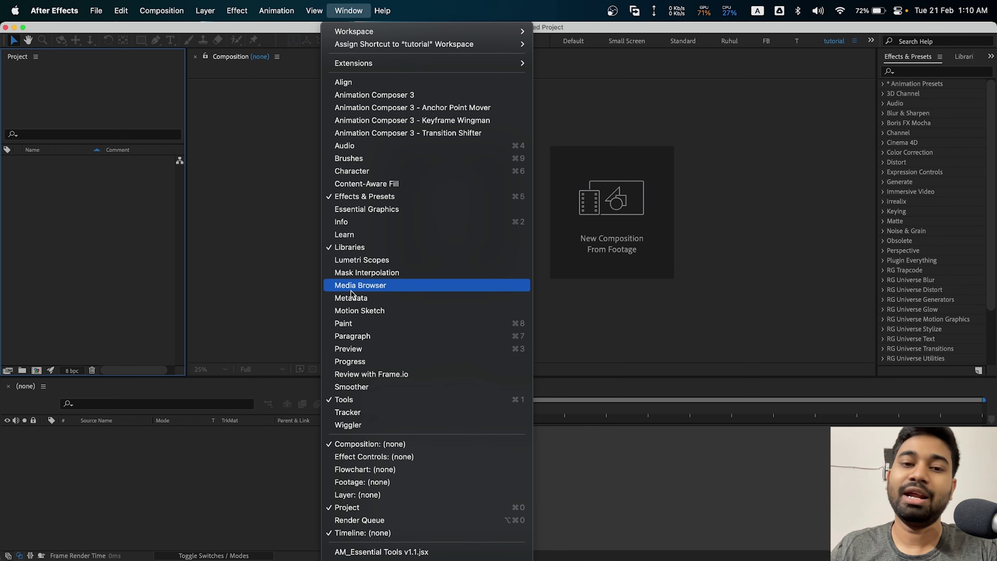
{"action": "left_click", "coordinate": [356, 83]}
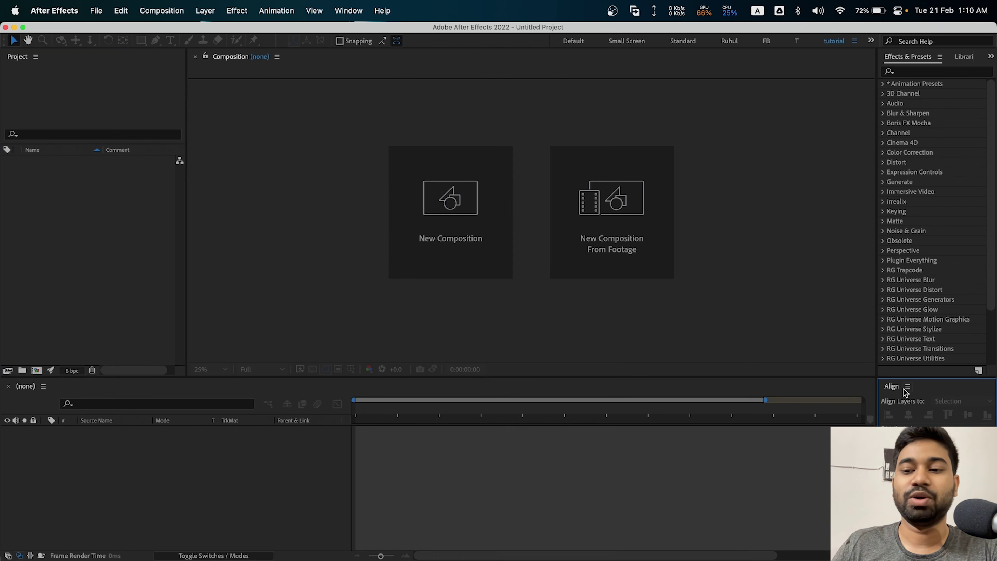
{"action": "left_click", "coordinate": [356, 12]}
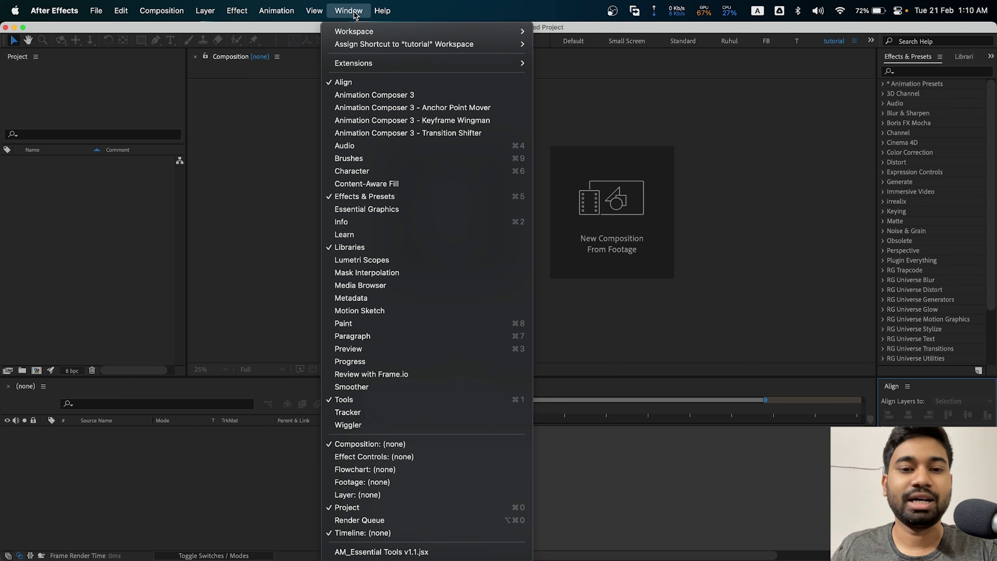
{"action": "left_click", "coordinate": [364, 173]}
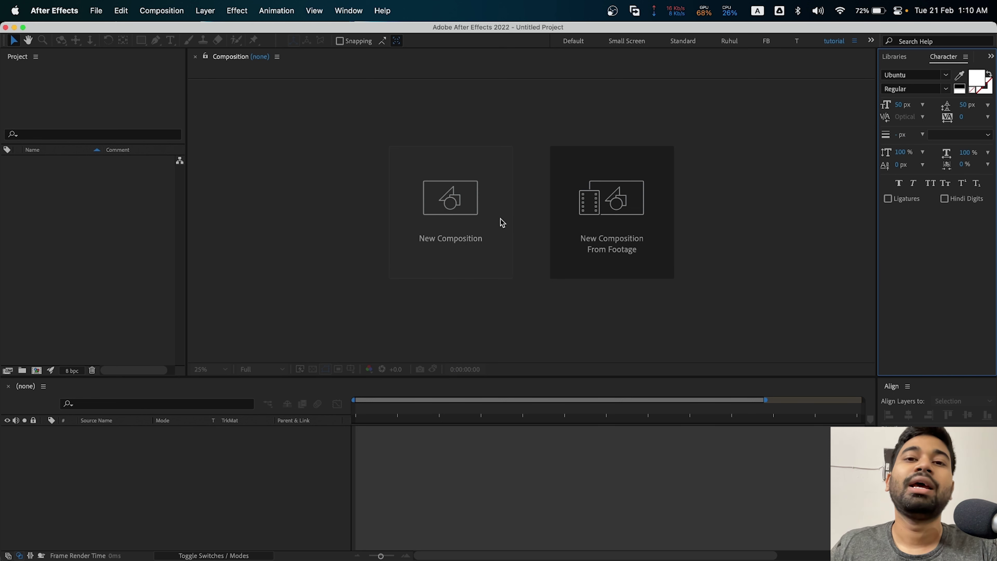
- Close and reopen the Project panel, then add the Effect Controls panel beside it
{"action": "left_click", "coordinate": [35, 57]}
{"action": "left_click", "coordinate": [62, 70]}
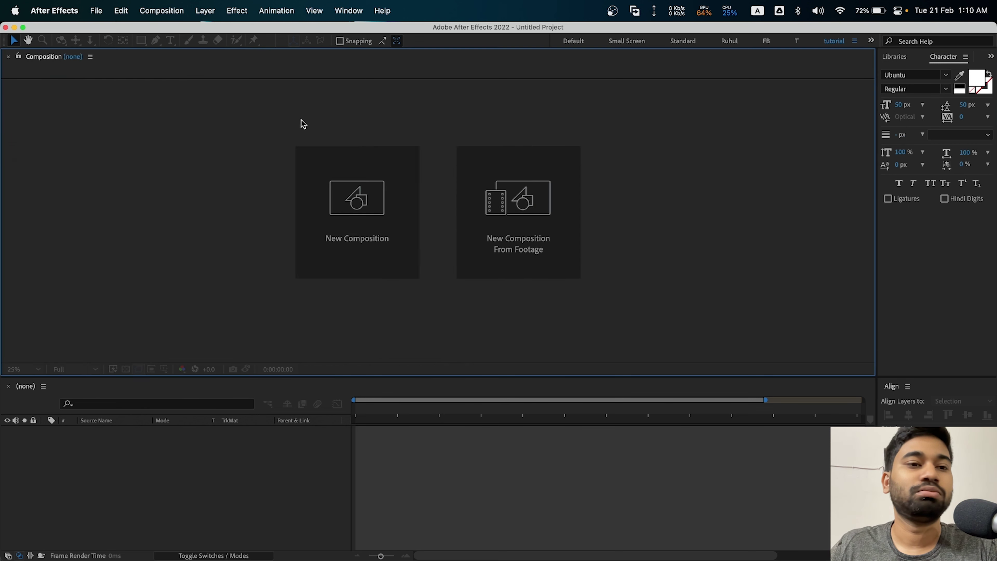
{"action": "left_click", "coordinate": [350, 12]}
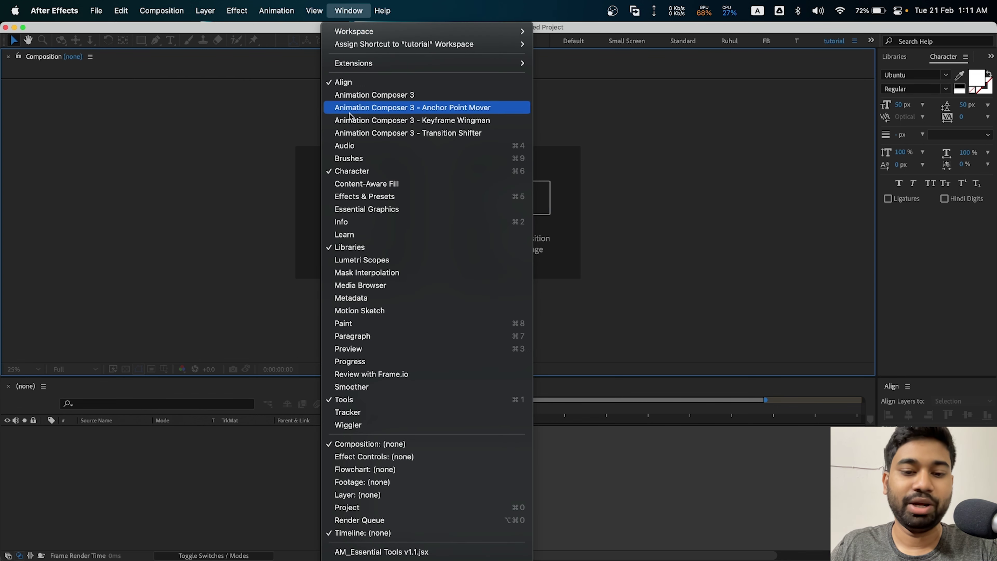
{"action": "left_click", "coordinate": [363, 510]}
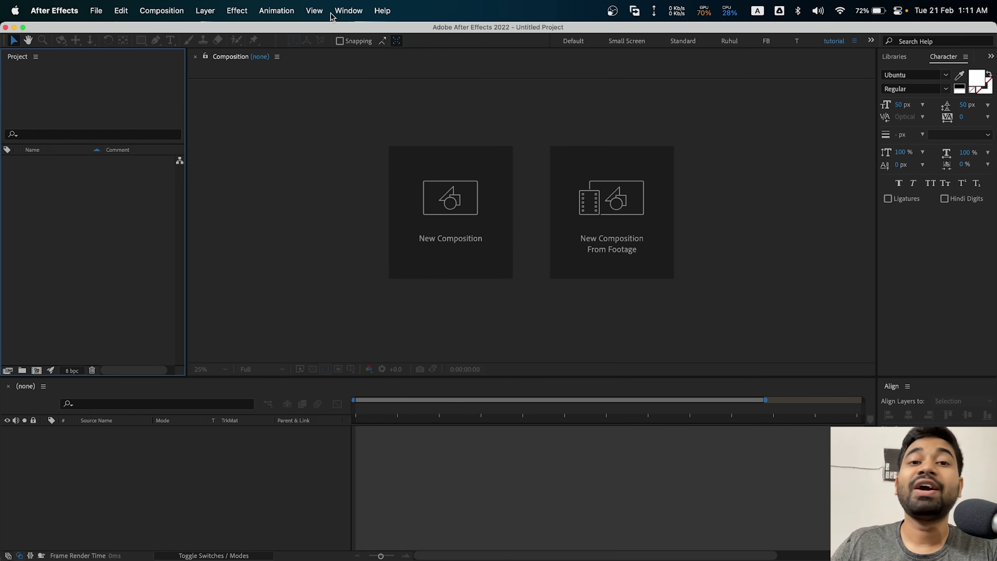
{"action": "left_click", "coordinate": [348, 11]}
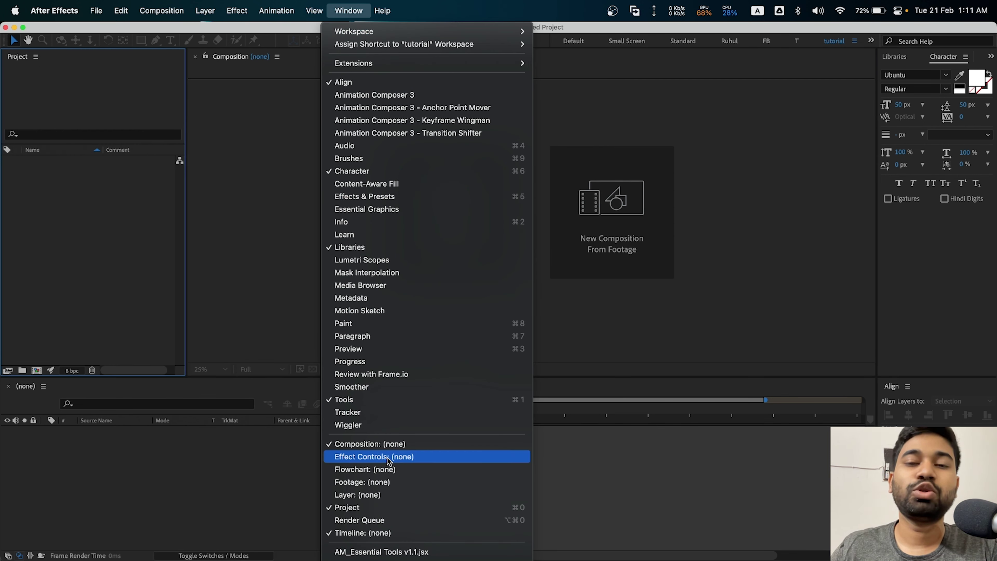
{"action": "left_click", "coordinate": [372, 458]}
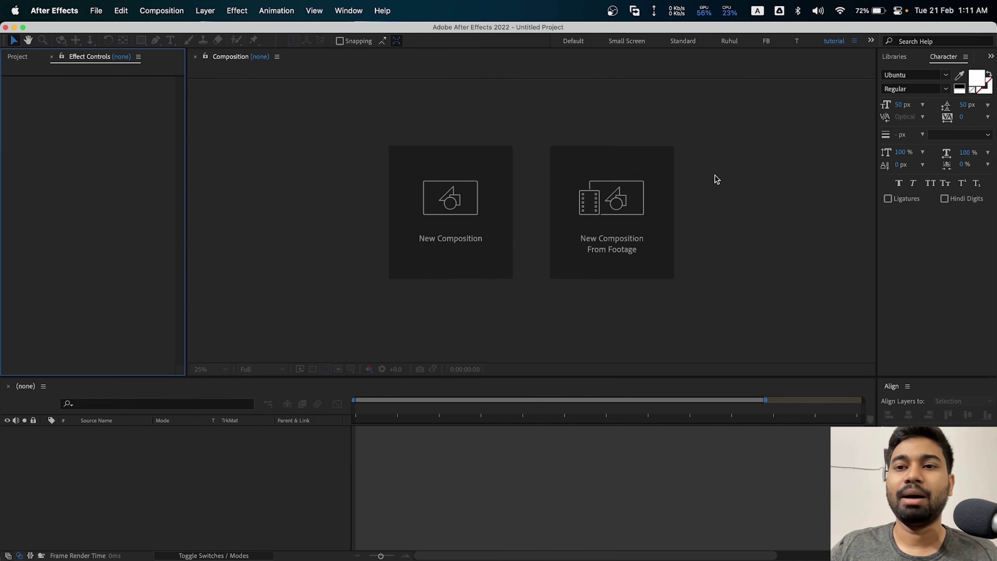
- Close the Libraries panel and save the layout changes into the tutorial workspace
{"action": "left_click", "coordinate": [899, 58]}
{"action": "left_click", "coordinate": [936, 57]}
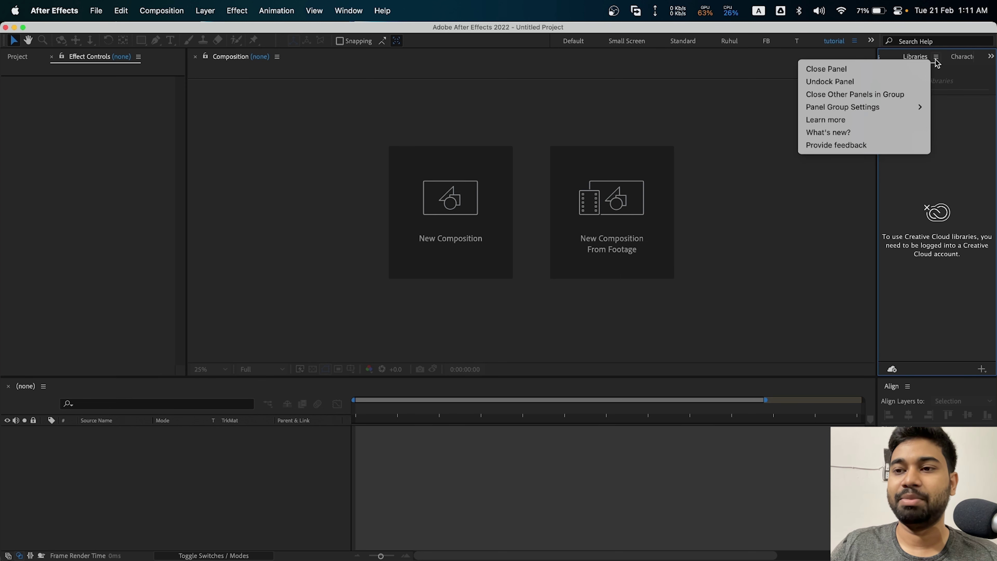
{"action": "left_click", "coordinate": [896, 69]}
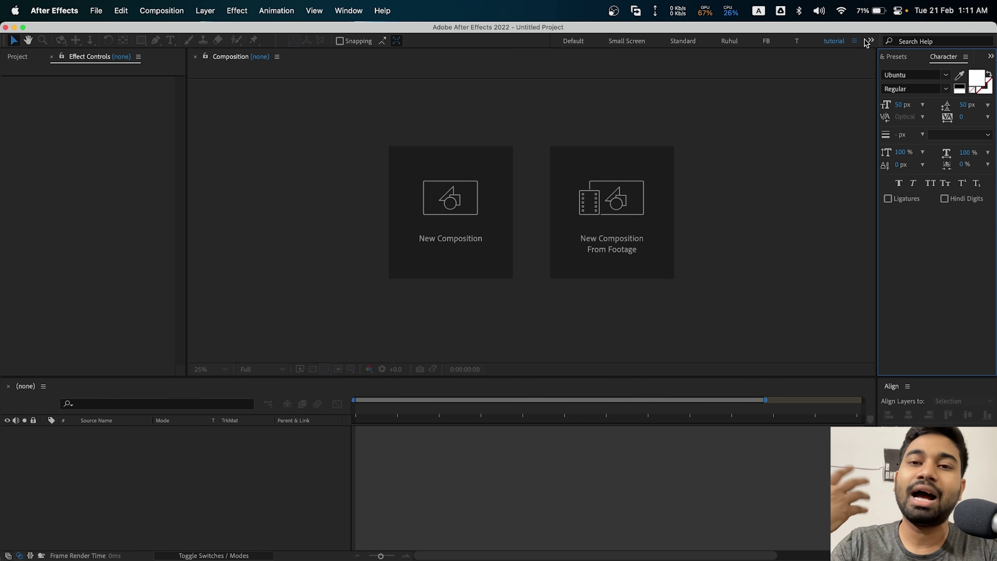
{"action": "left_click", "coordinate": [854, 40]}
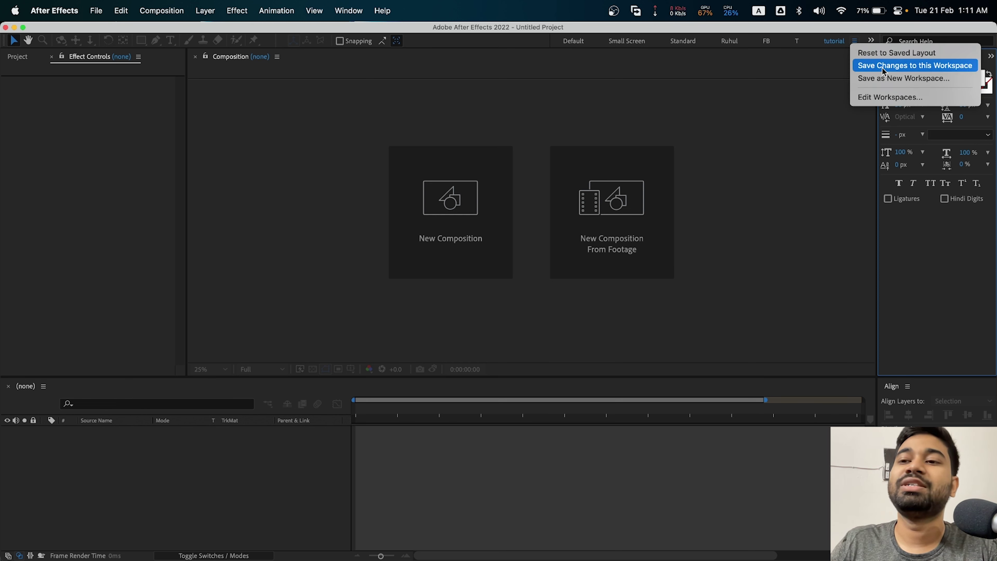
{"action": "left_click", "coordinate": [924, 70]}
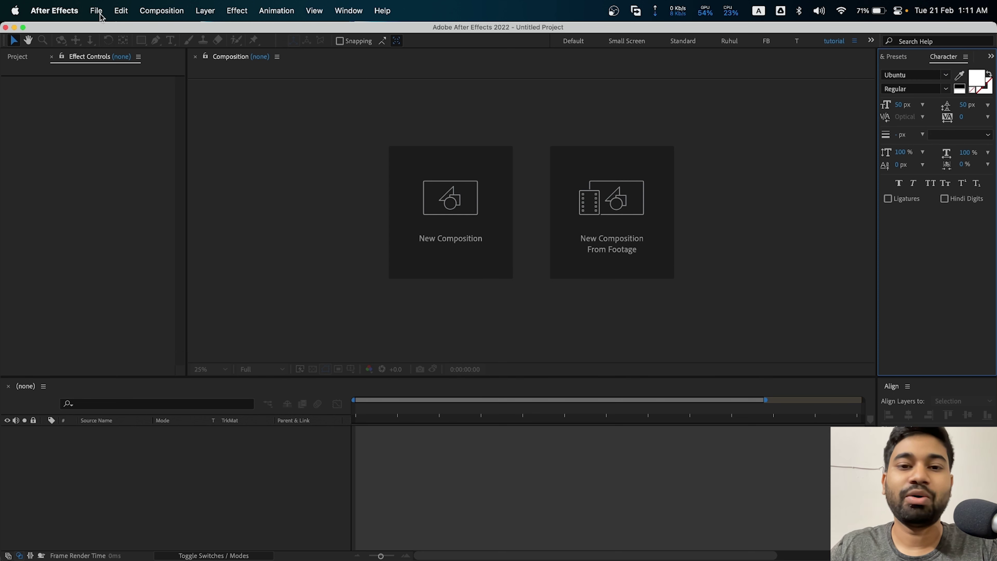
- Close the Project panel, then reset the tutorial workspace to its saved layout
{"action": "left_click", "coordinate": [26, 58]}
{"action": "right_click", "coordinate": [38, 60]}
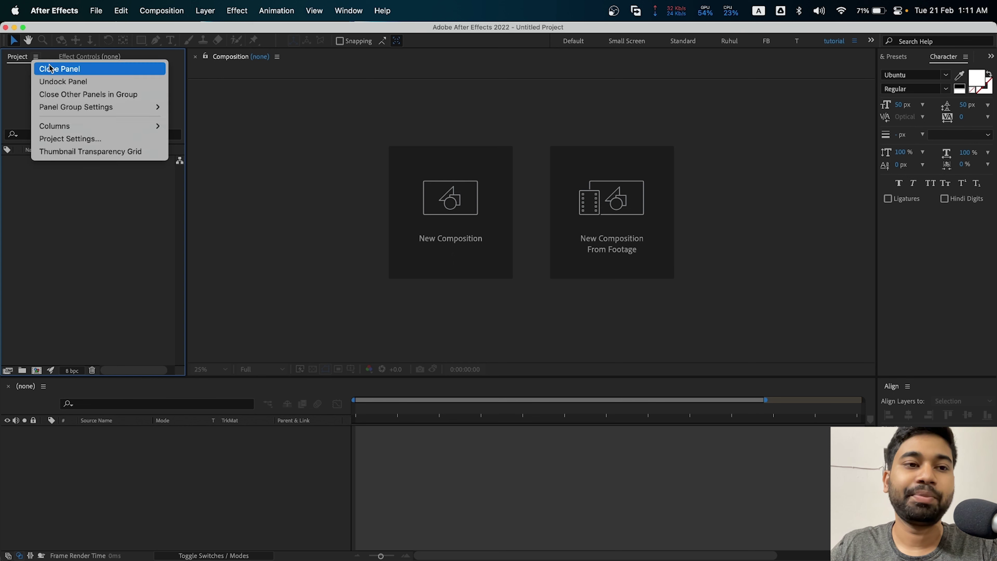
{"action": "left_click", "coordinate": [45, 69]}
{"action": "left_click", "coordinate": [854, 41]}
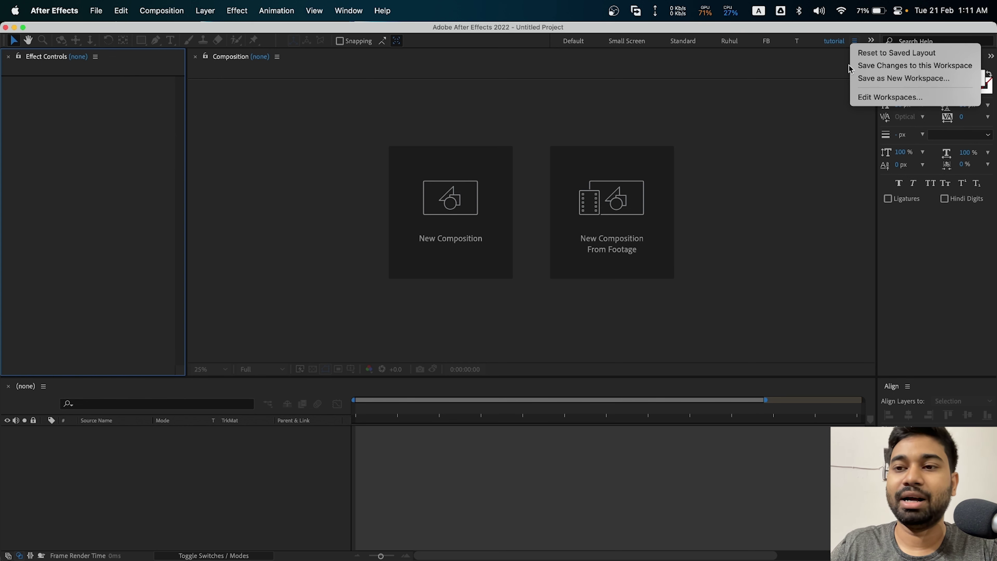
{"action": "left_click", "coordinate": [865, 51]}
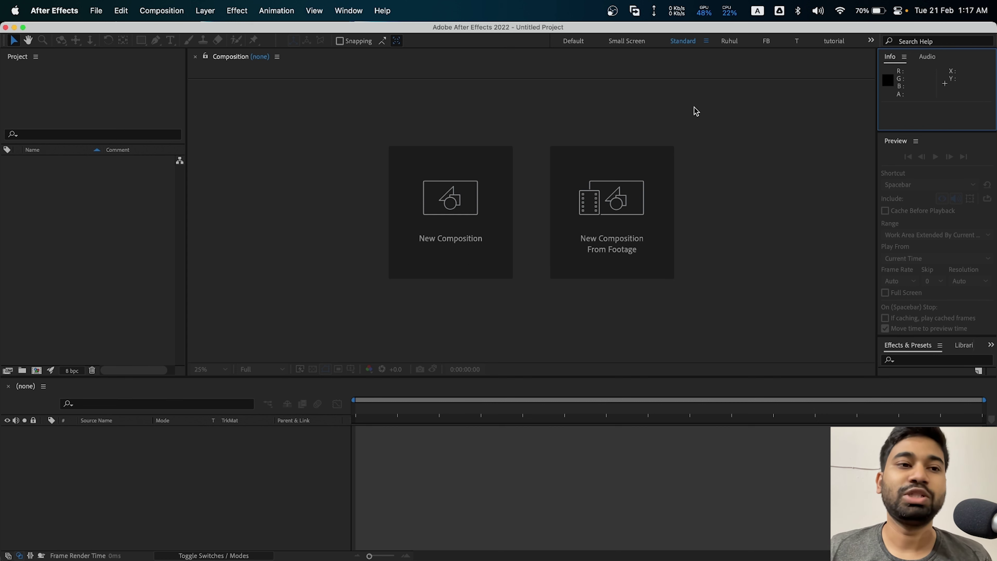
{"action": "key", "text": "super+0"}
{"action": "left_click", "coordinate": [287, 125]}
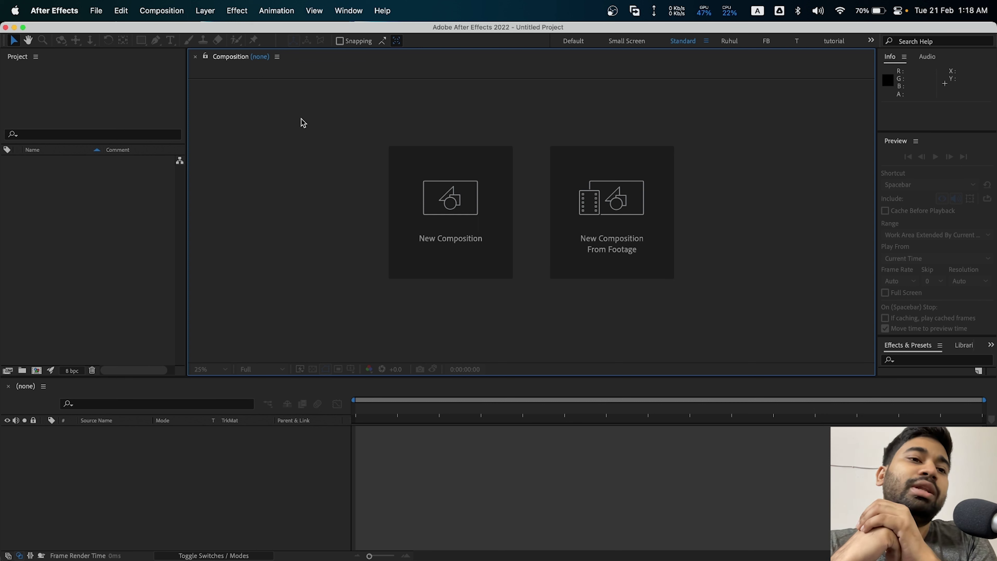
{"action": "left_click", "coordinate": [48, 10]}
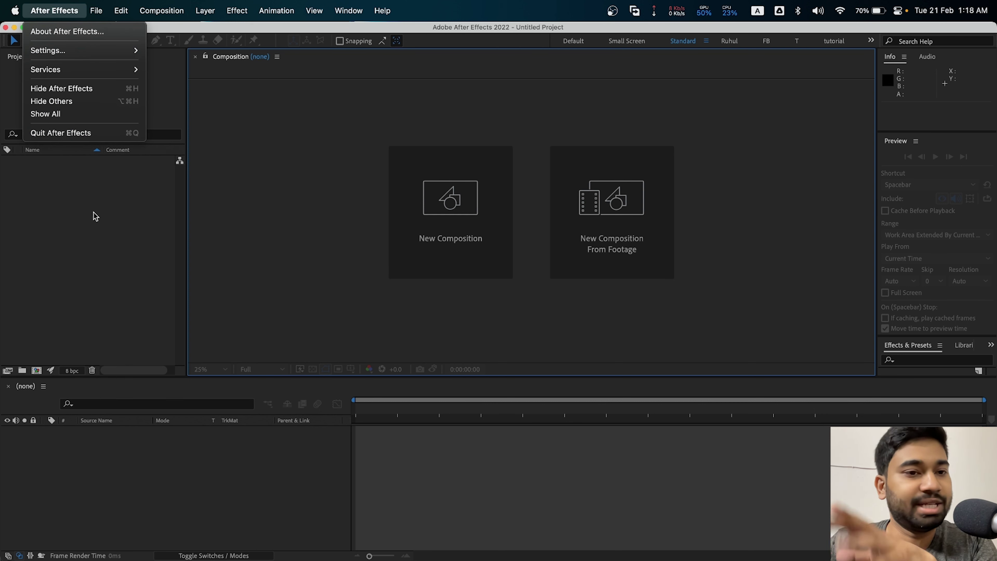
{"action": "left_click", "coordinate": [104, 209]}
{"action": "left_click", "coordinate": [121, 10]}
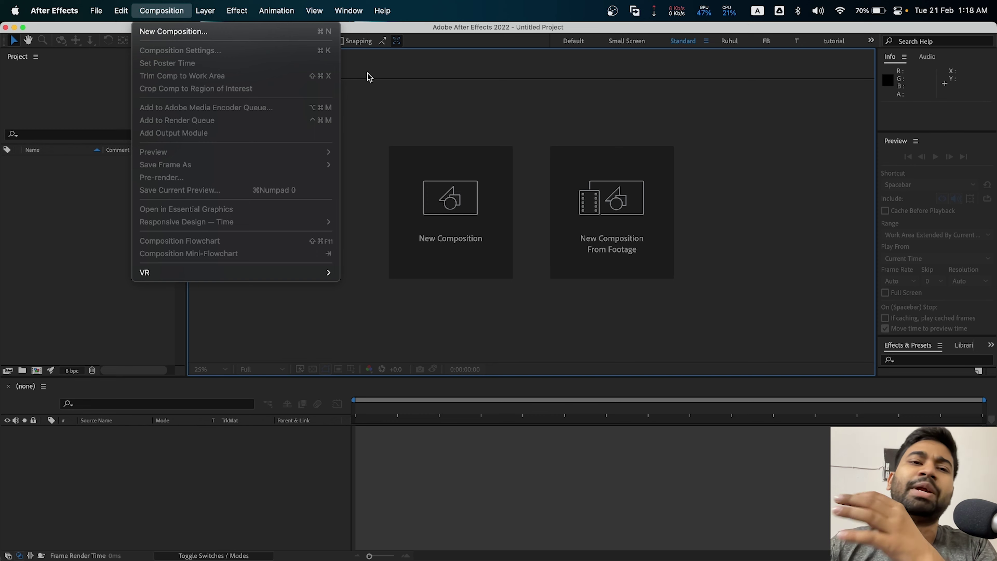
{"action": "mouse_move", "coordinate": [332, 19]}
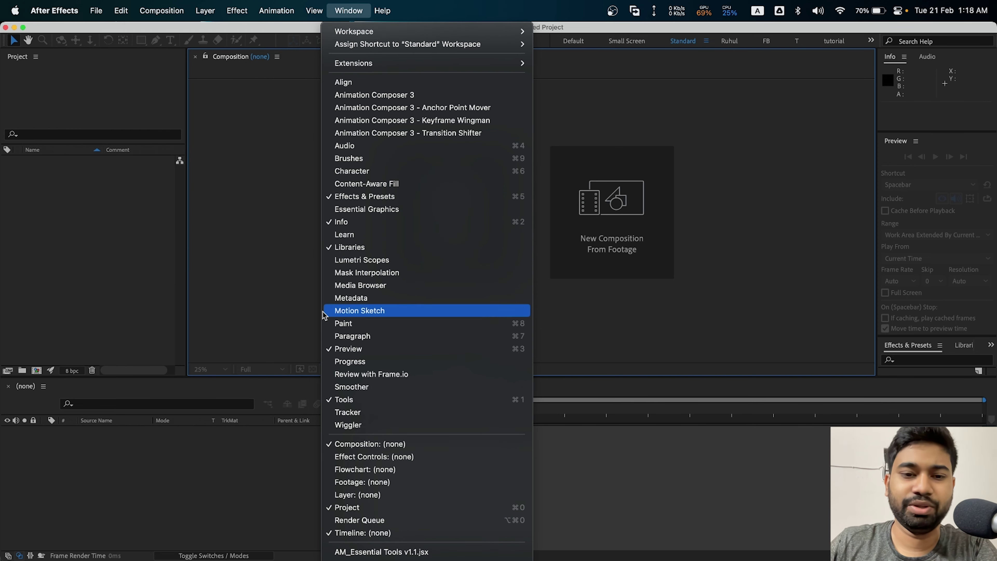
{"action": "left_click", "coordinate": [250, 269]}
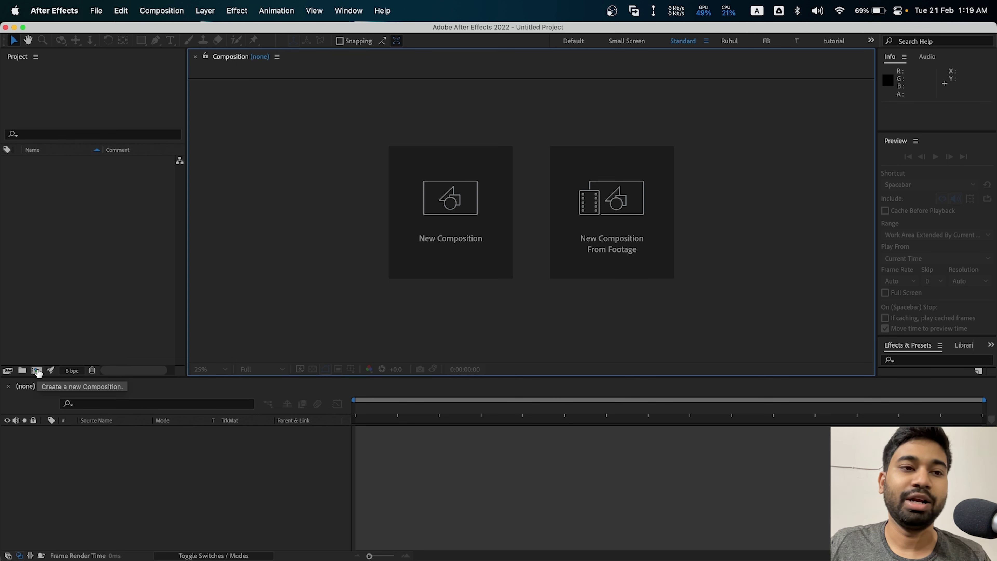
- Create Comp 1 at 1920x1080, 30 fps, 5 seconds with a Dark Gray background
{"action": "left_click", "coordinate": [19, 87]}
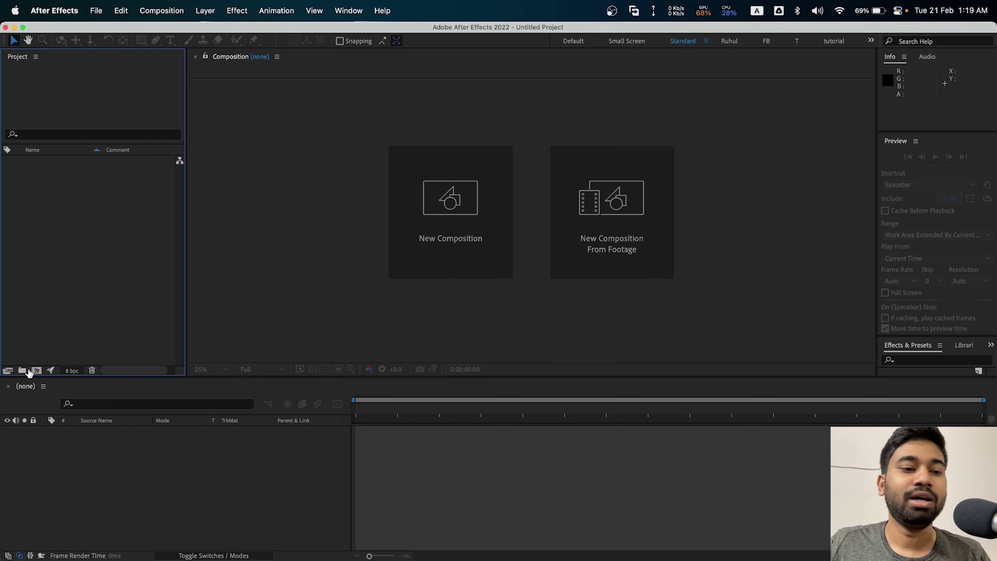
{"action": "left_click", "coordinate": [36, 371]}
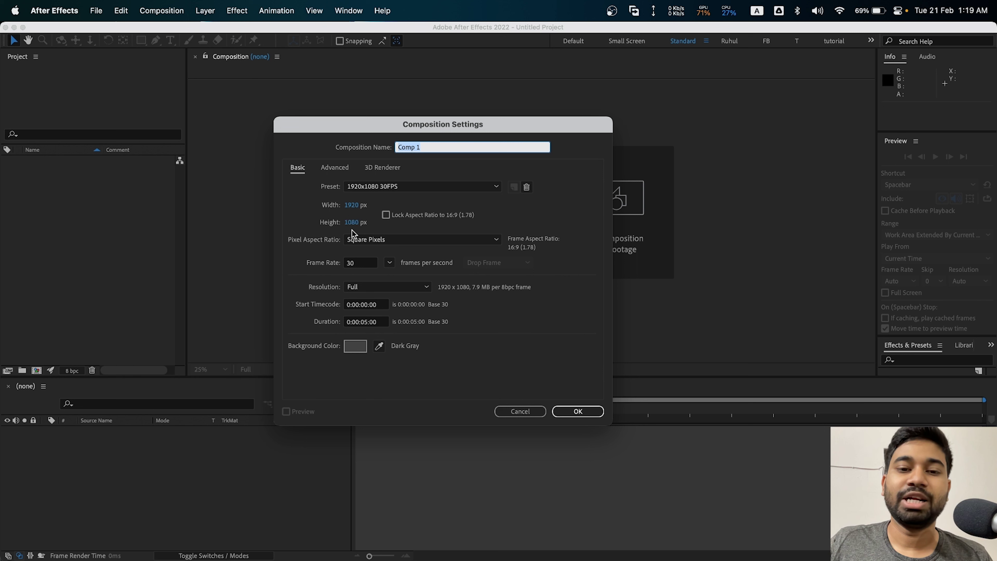
{"action": "left_click", "coordinate": [362, 264]}
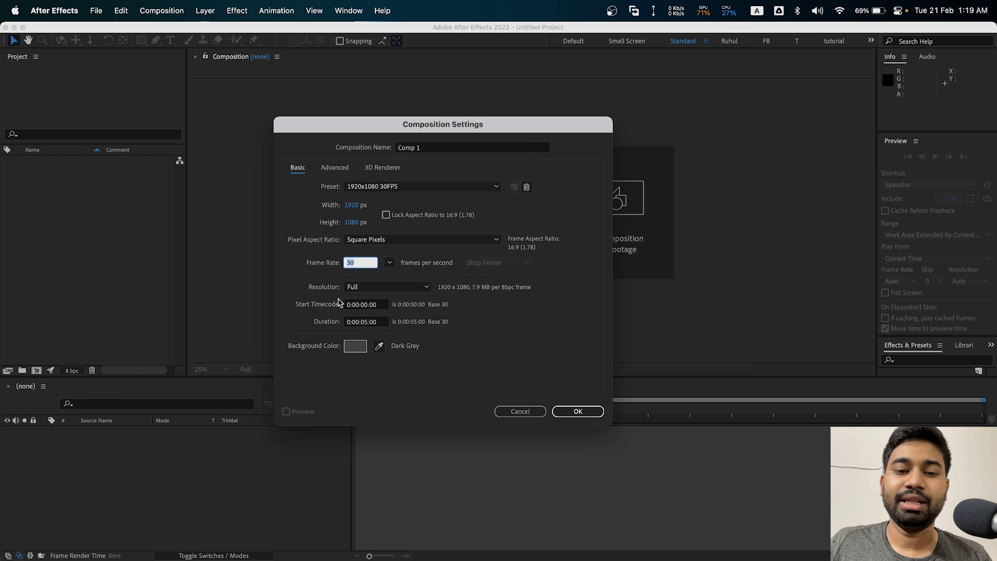
{"action": "left_click", "coordinate": [367, 328]}
{"action": "left_click", "coordinate": [405, 332]}
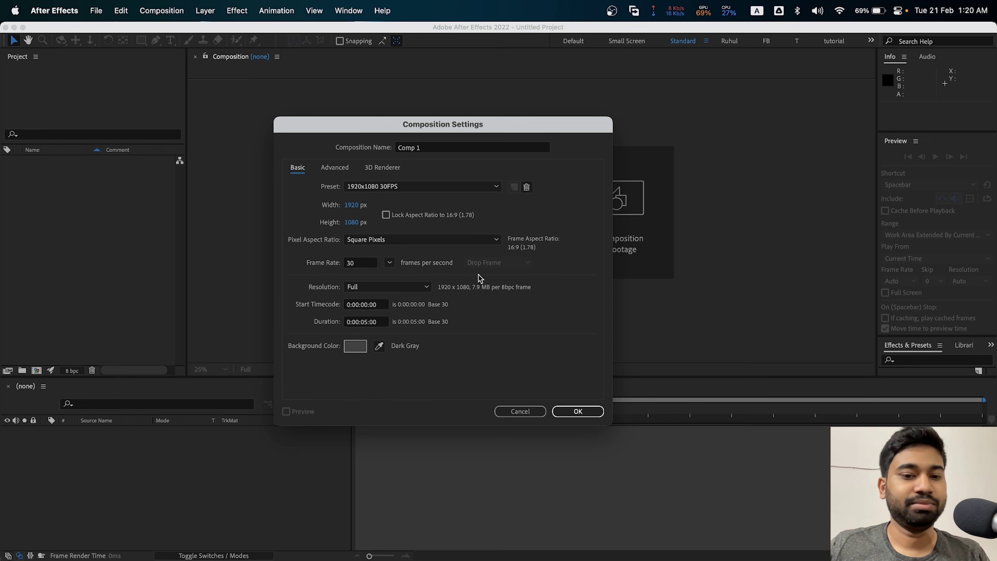
{"action": "left_click", "coordinate": [361, 347]}
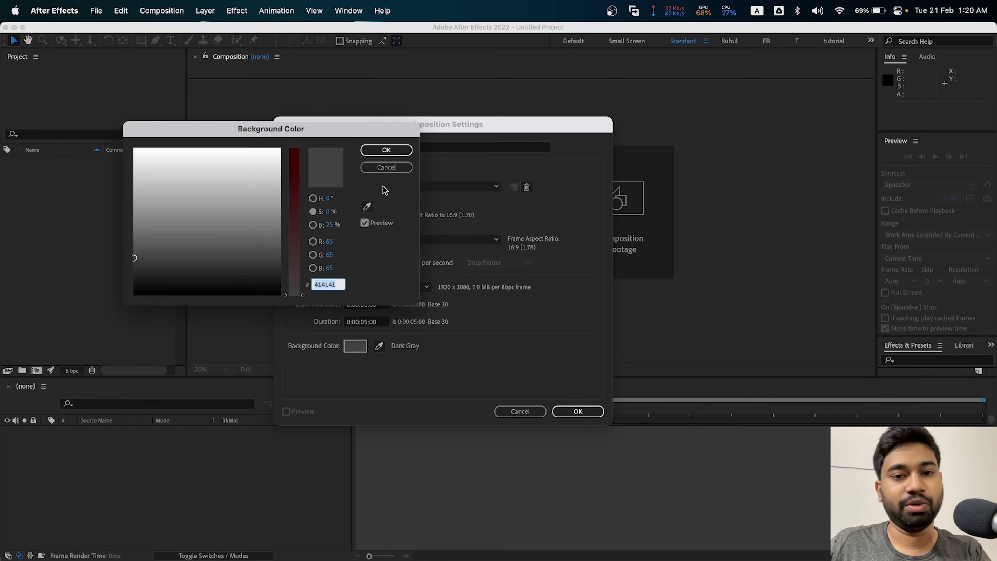
{"action": "left_click", "coordinate": [387, 167]}
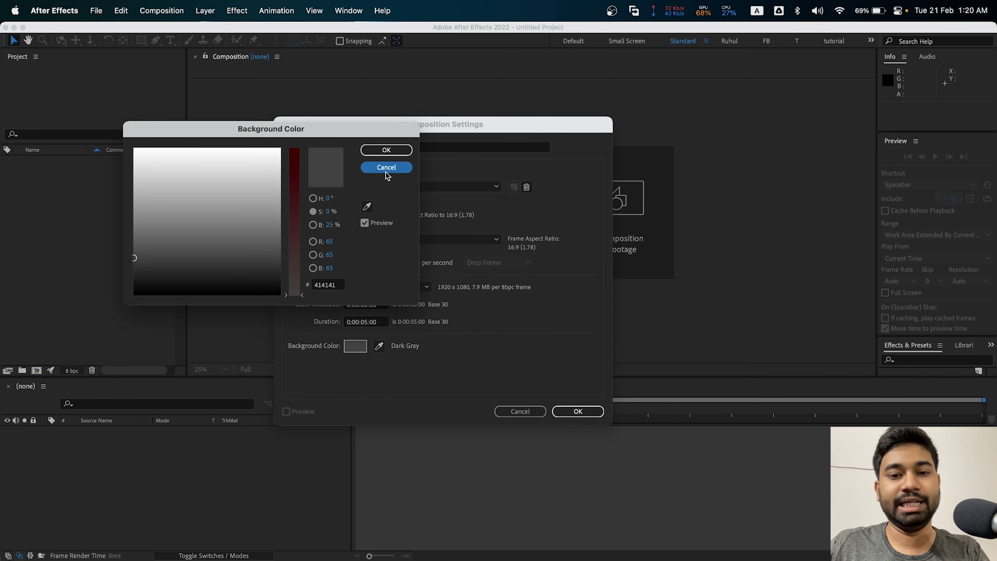
{"action": "left_click", "coordinate": [575, 412]}
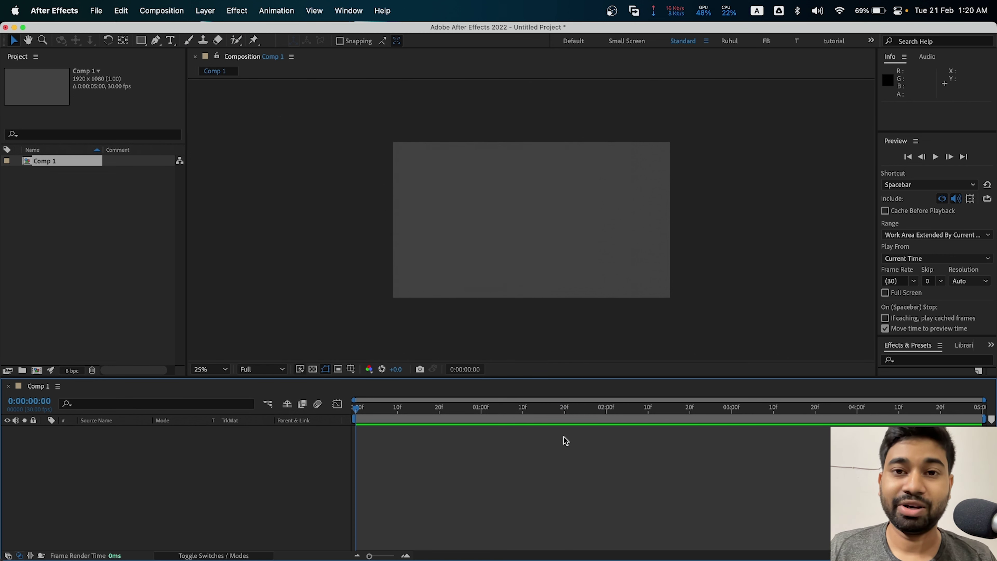
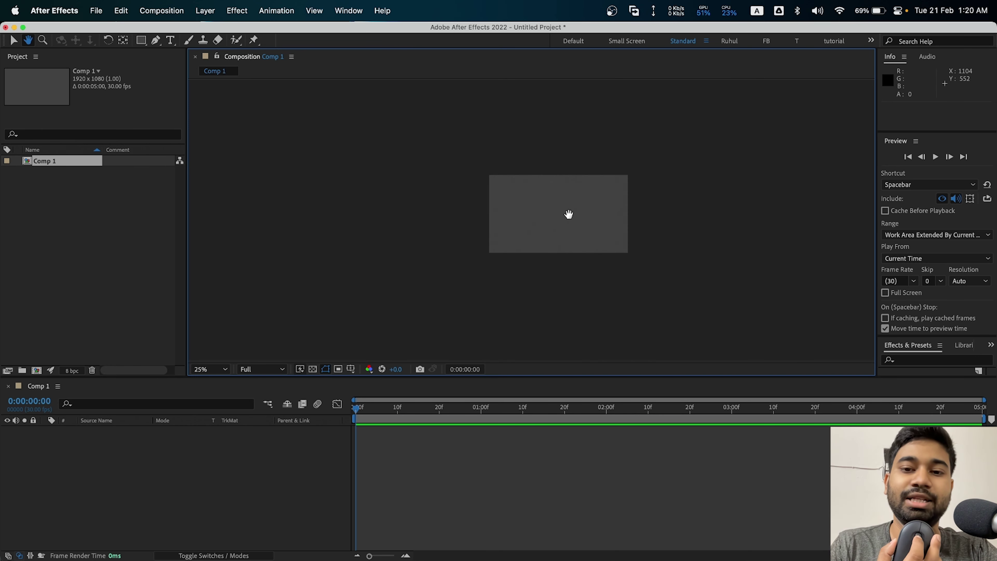
- Zoom the comp view in to 100% and 200%, then back out to 25%
{"action": "scroll", "coordinate": [569, 214], "scroll_direction": "up", "scroll_amount": 2}
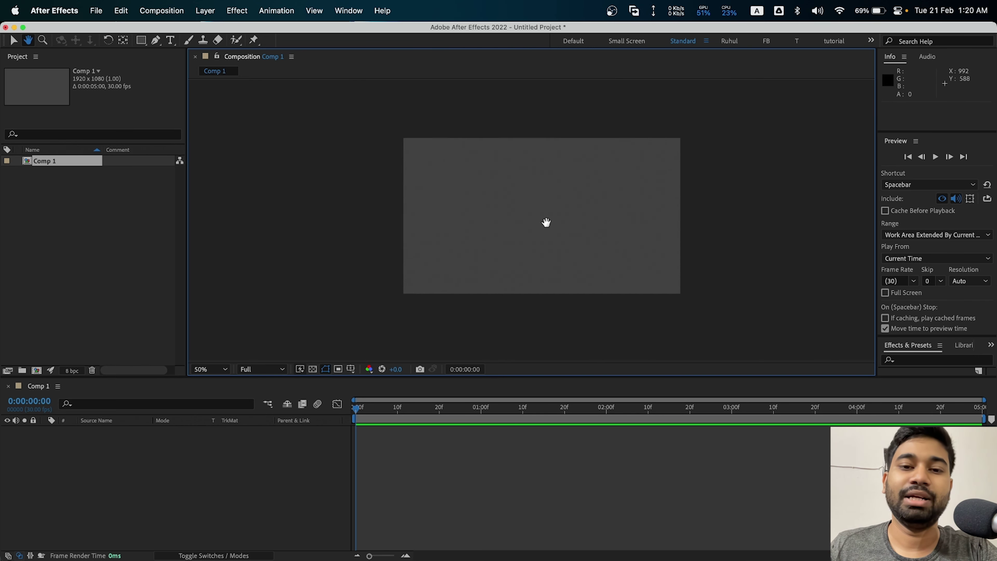
{"action": "mouse_move", "coordinate": [589, 214]}
{"action": "left_mouse_down"}
{"action": "mouse_move", "coordinate": [380, 162]}
{"action": "mouse_move", "coordinate": [579, 200]}
{"action": "mouse_move", "coordinate": [434, 216]}
{"action": "mouse_move", "coordinate": [552, 189]}
{"action": "mouse_move", "coordinate": [340, 193]}
{"action": "mouse_move", "coordinate": [450, 203]}
{"action": "left_mouse_up"}
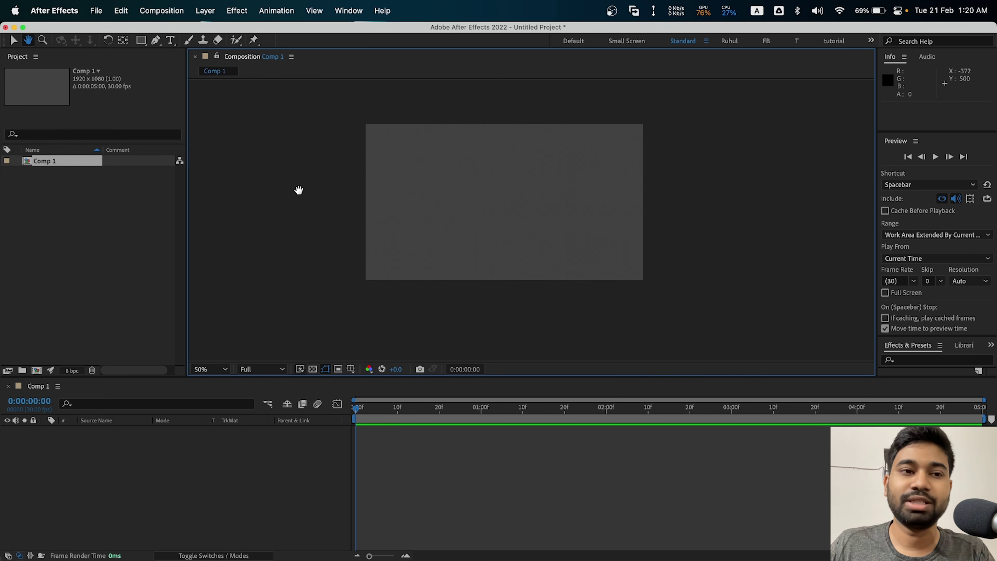
{"action": "left_click", "coordinate": [42, 40]}
{"action": "left_click", "coordinate": [504, 210]}
{"action": "left_click", "coordinate": [525, 215]}
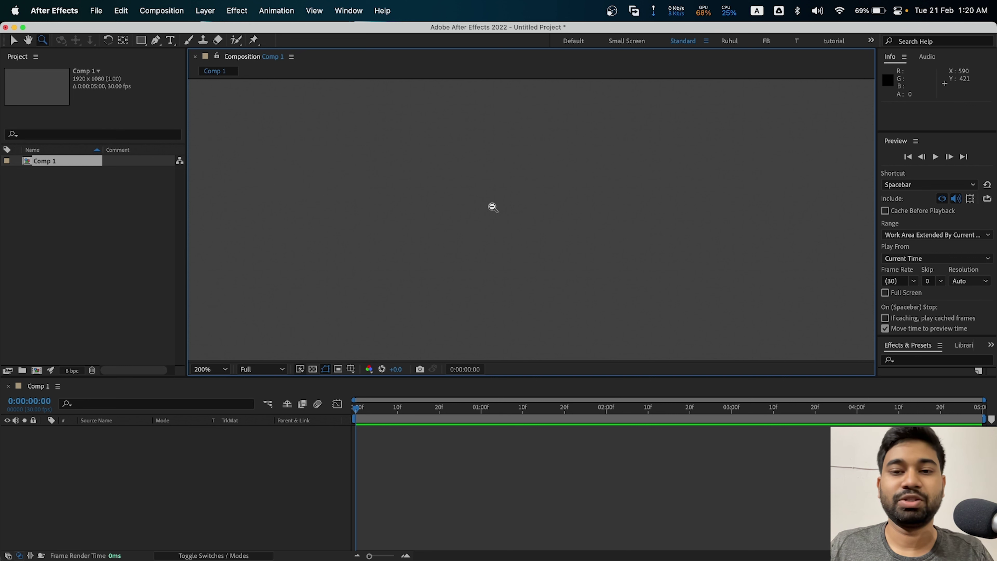
{"action": "left_click", "coordinate": [506, 207], "text": "alt"}
{"action": "left_click", "coordinate": [505, 207], "text": "alt"}
{"action": "left_click", "coordinate": [505, 207], "text": "alt"}
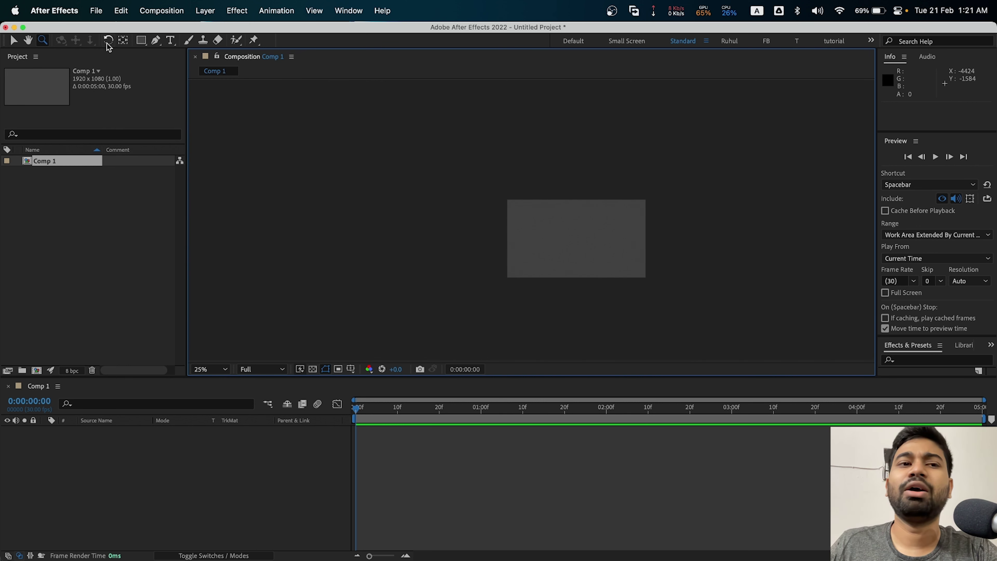
- Draw three white rectangles: a wide one at centre and tall ones left and right
{"action": "left_click", "coordinate": [141, 40]}
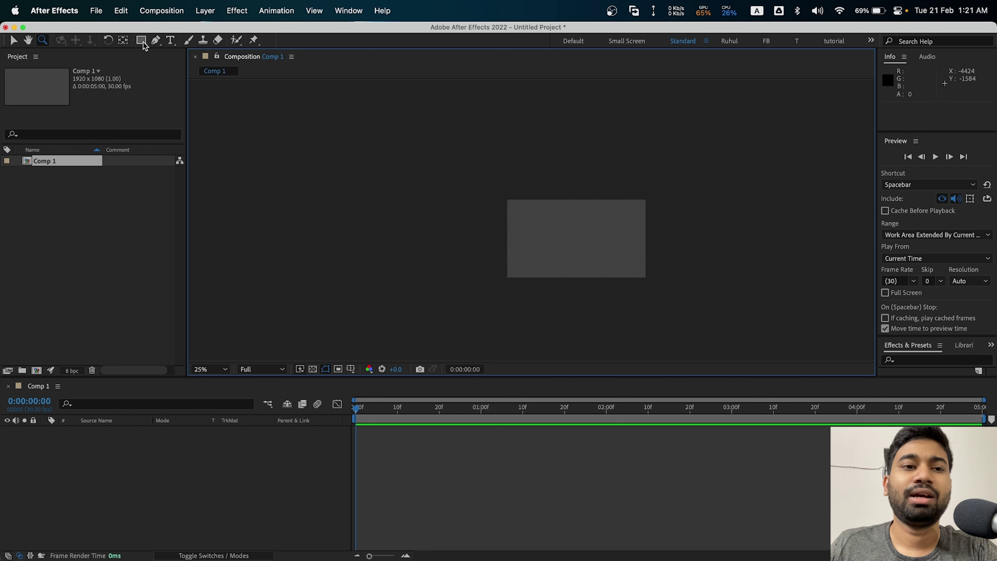
{"action": "left_click_drag", "start_coordinate": [554, 220], "coordinate": [605, 253]}
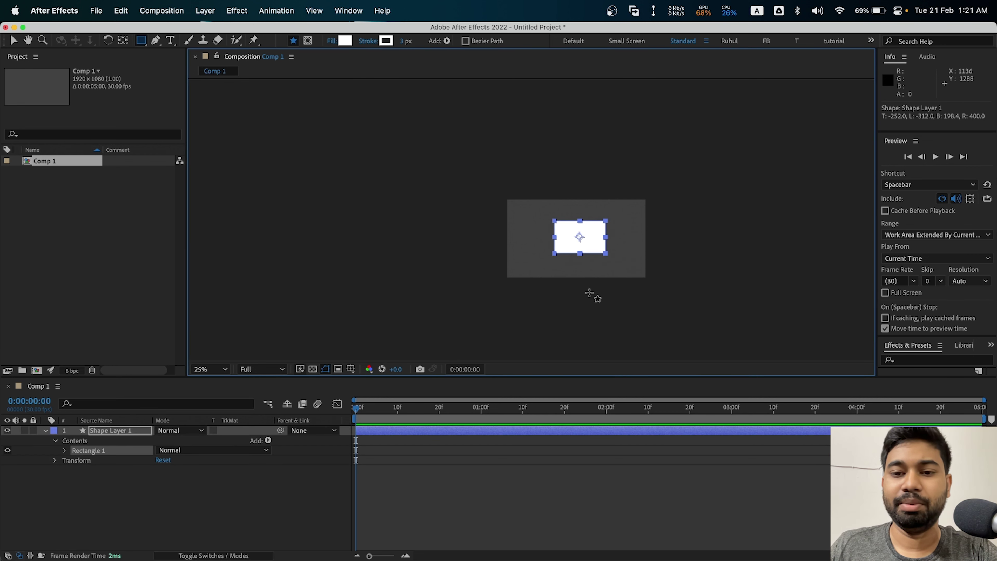
{"action": "left_click_drag", "start_coordinate": [517, 223], "coordinate": [549, 272]}
{"action": "left_click_drag", "start_coordinate": [626, 235], "coordinate": [647, 276]}
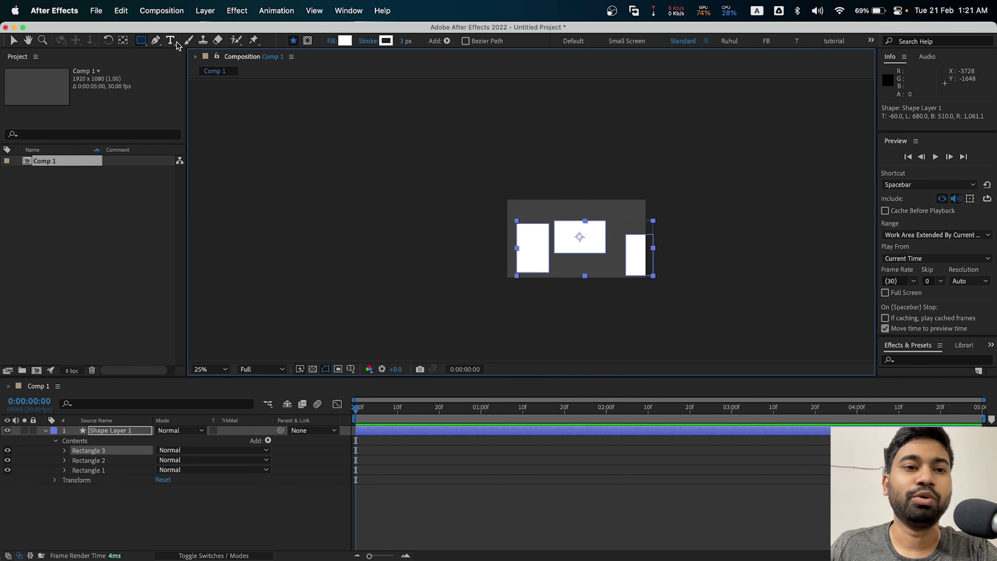
- Add a text layer reading 'zsDvSVSDV' at the comp top, then pick the Brush tool
{"action": "left_click", "coordinate": [170, 40]}
{"action": "left_click", "coordinate": [545, 207]}
{"action": "type", "text": "zsDvSVSDV"}
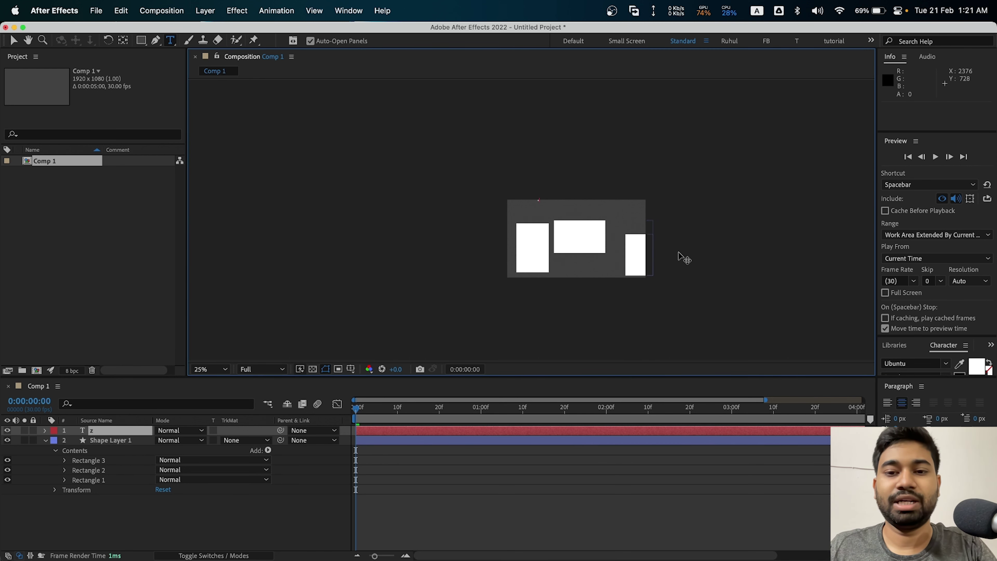
{"action": "left_click", "coordinate": [188, 40]}
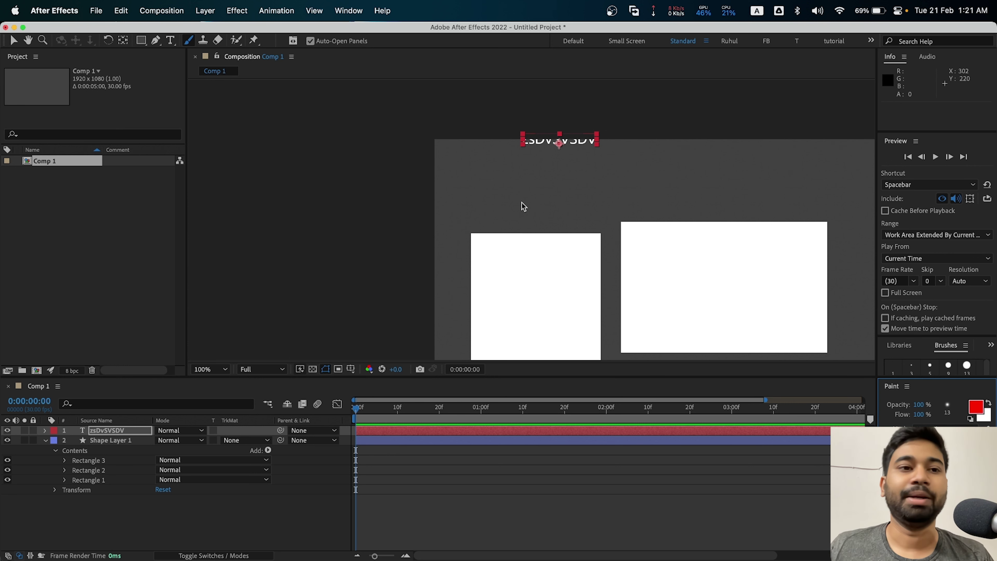
- Return to the Selection tool, select Comp 1 in the Project panel, and open the Window menu
{"action": "left_click", "coordinate": [9, 45]}
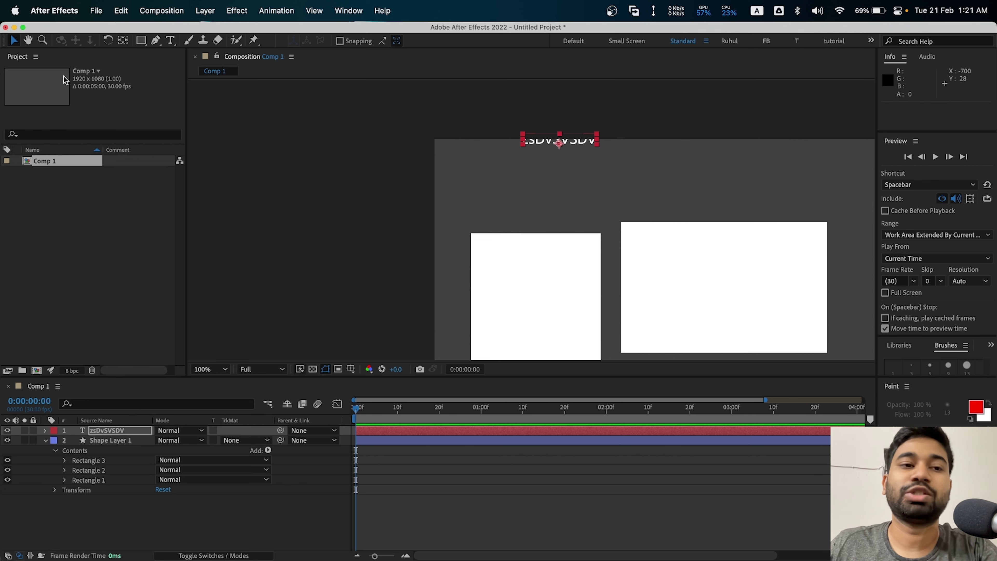
{"action": "left_click", "coordinate": [42, 161]}
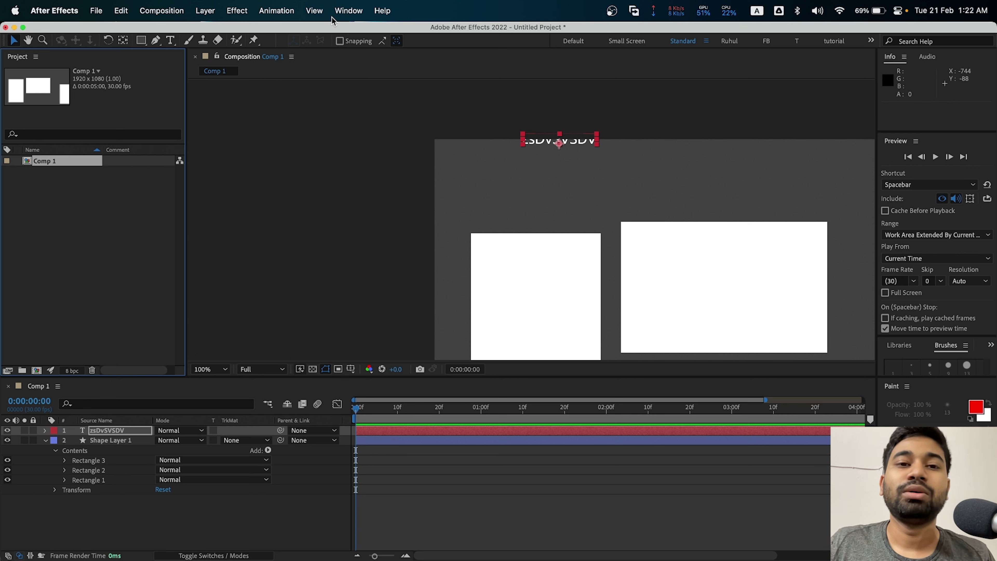
{"action": "left_click", "coordinate": [346, 11]}
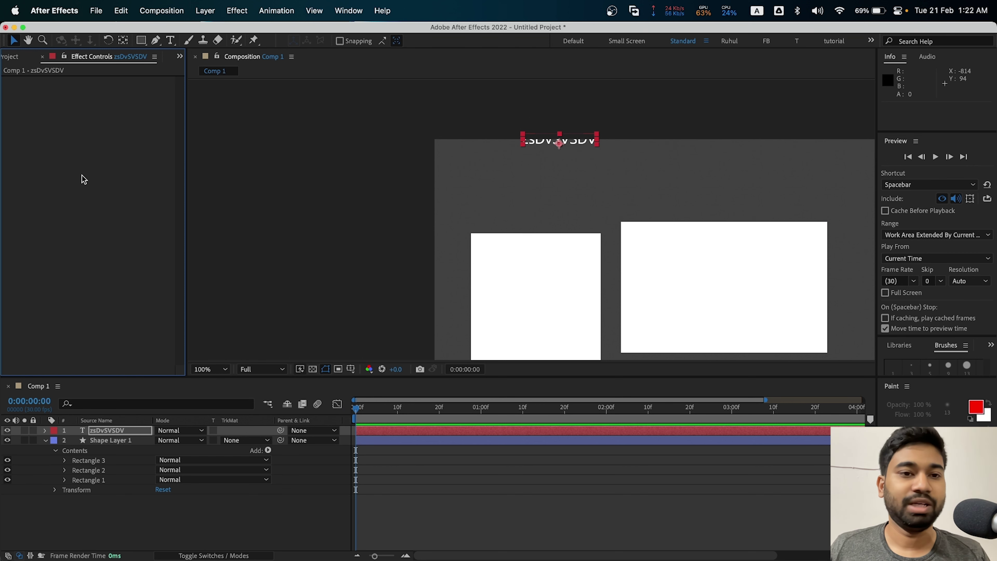
- Pan the Composition viewer toward the rectangles and scroll-zoom it to 50%
{"action": "left_click_drag", "start_coordinate": [682, 191], "coordinate": [587, 134]}
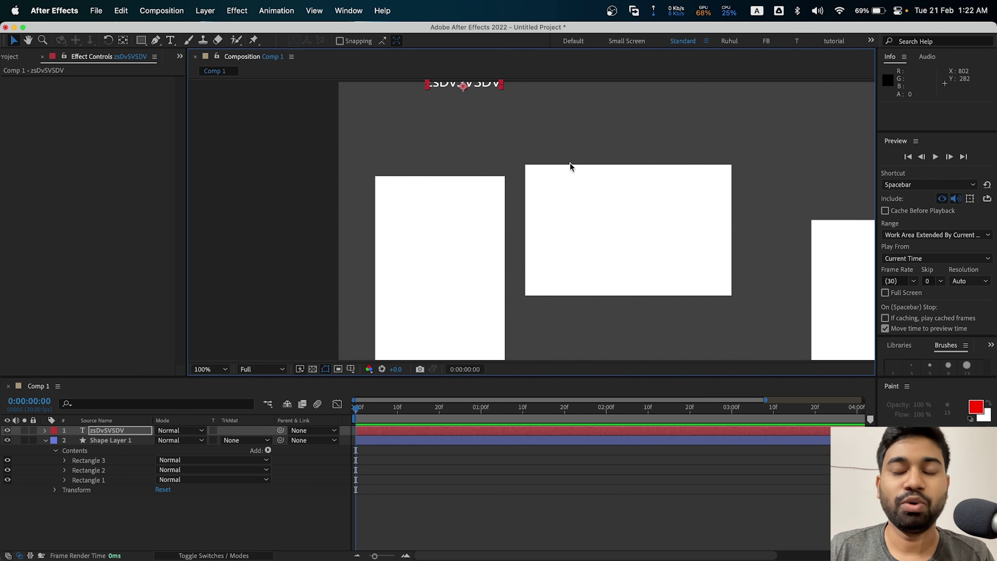
{"action": "scroll", "coordinate": [567, 164], "scroll_direction": "down", "scroll_amount": 1}
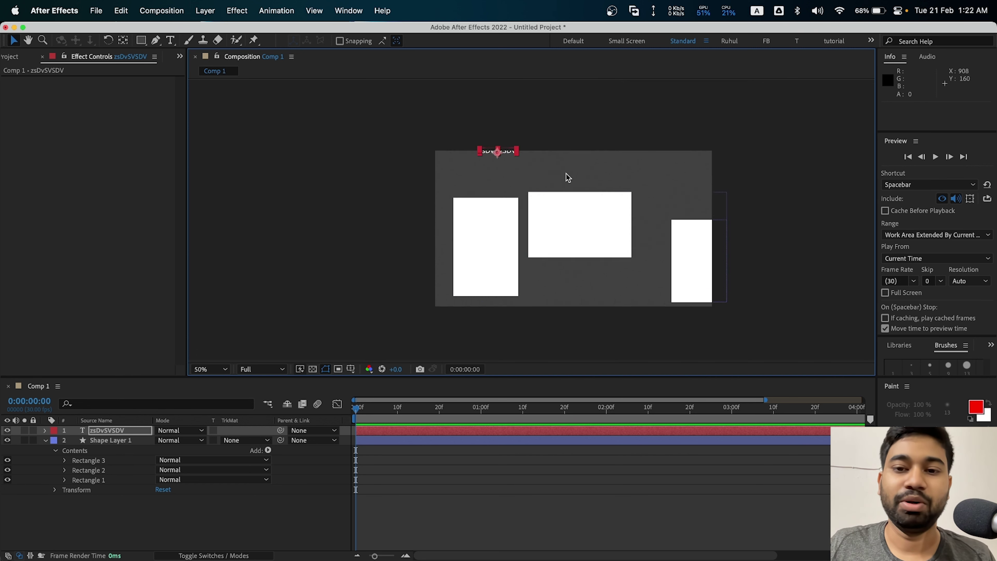
{"action": "scroll", "coordinate": [565, 173], "scroll_direction": "down", "scroll_amount": 1}
{"action": "scroll", "coordinate": [486, 198], "scroll_direction": "up", "scroll_amount": 1}
{"action": "scroll", "coordinate": [485, 198], "scroll_direction": "left", "scroll_amount": 5}
{"action": "scroll", "coordinate": [485, 197], "scroll_direction": "up", "scroll_amount": 3}
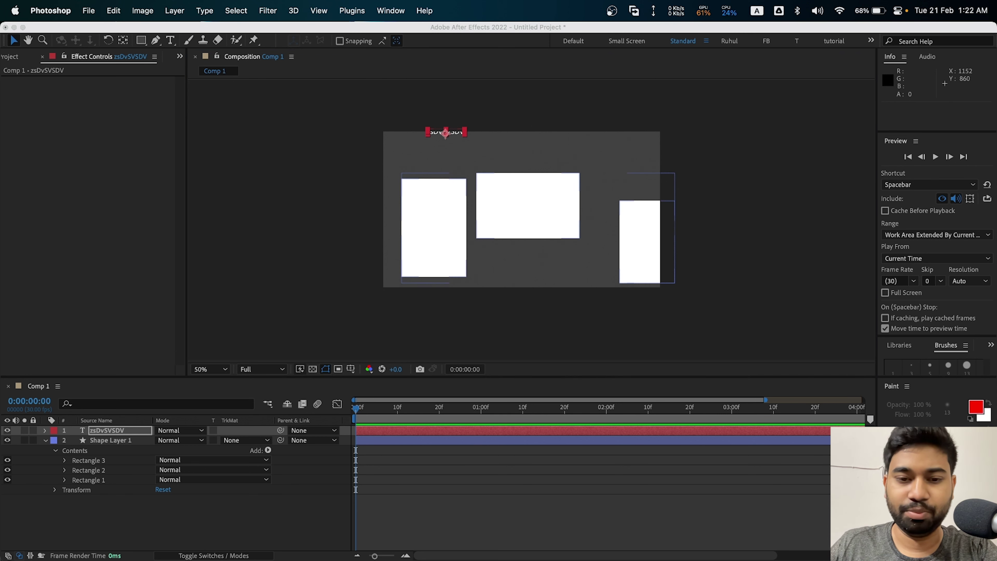
- Minimize Photoshop's blank 1080 px document window to bring After Effects back into view
{"action": "scroll", "coordinate": [450, 310], "scroll_direction": "up", "scroll_amount": 2}
{"action": "scroll", "coordinate": [238, 237], "scroll_direction": "down", "scroll_amount": 2}
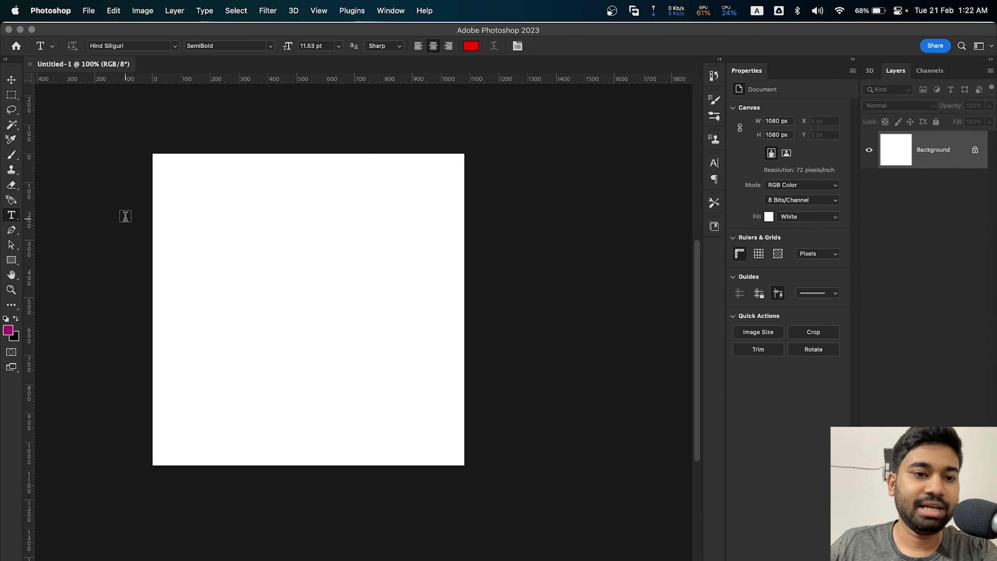
{"action": "left_click", "coordinate": [20, 30]}
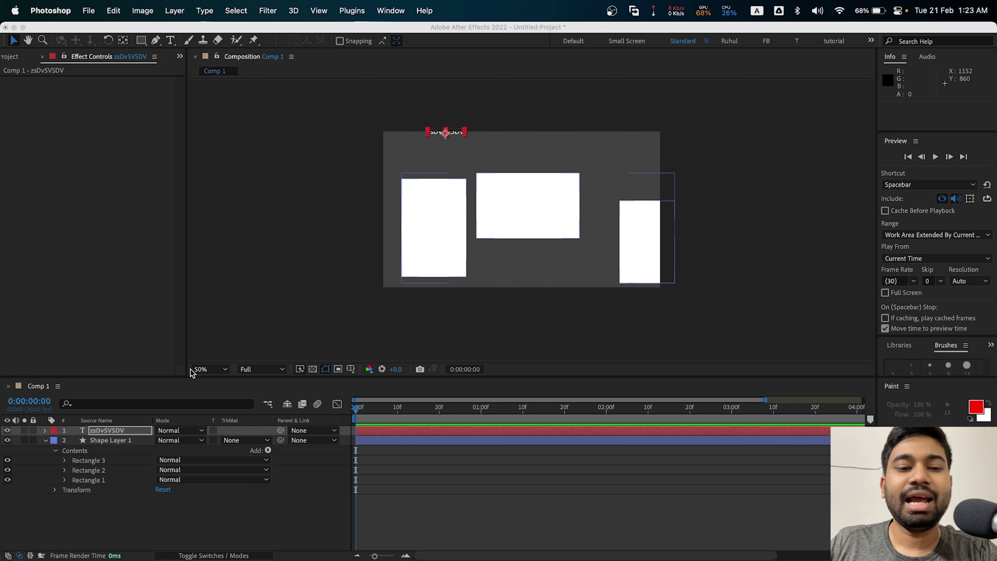
- Keep preview resolution at Full and toggle the transparency grid, leaving it off
{"action": "left_click", "coordinate": [207, 375]}
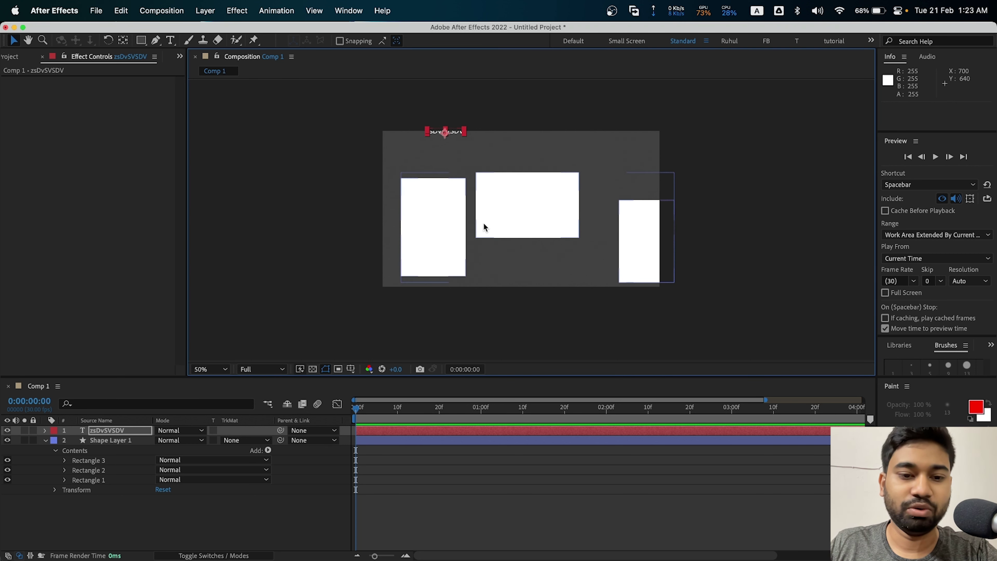
{"action": "left_click", "coordinate": [263, 369]}
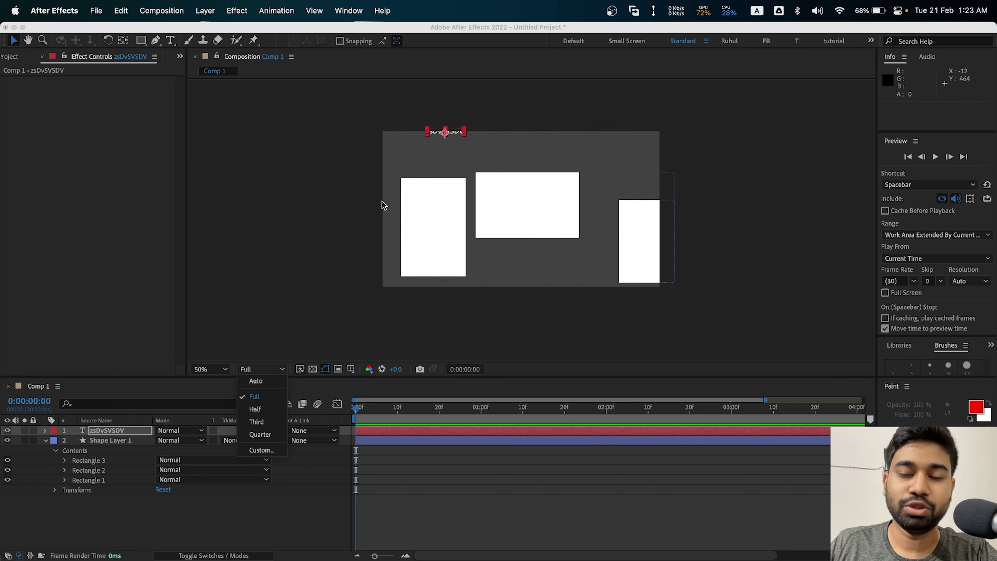
{"action": "left_click", "coordinate": [736, 203]}
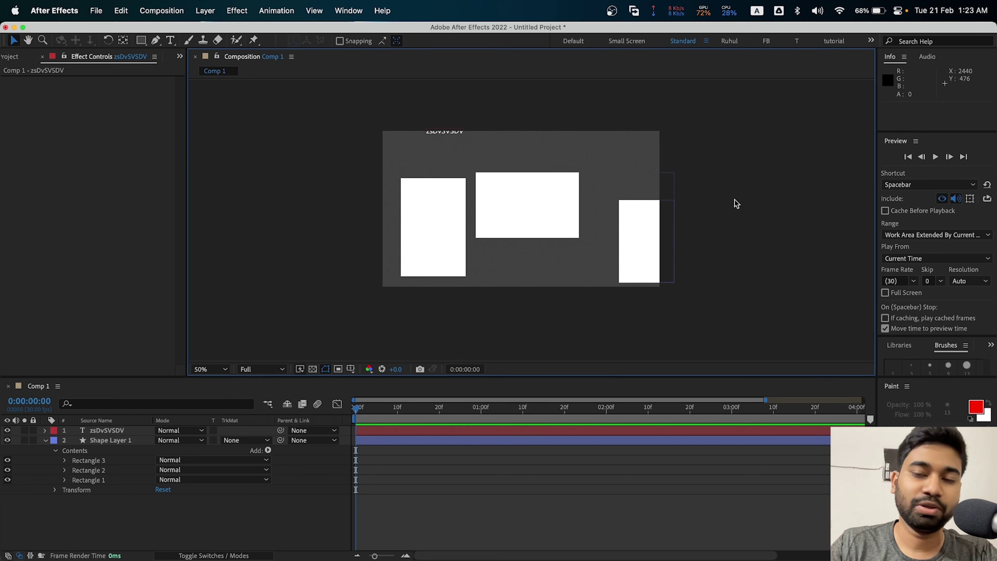
{"action": "left_click", "coordinate": [263, 369]}
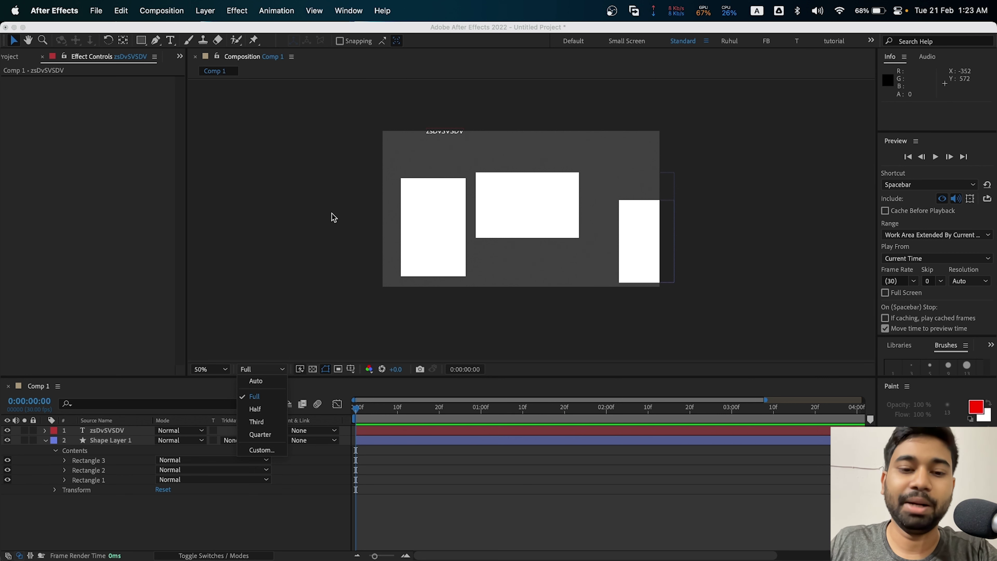
{"action": "left_click", "coordinate": [319, 399]}
{"action": "left_click", "coordinate": [312, 369]}
{"action": "double_click", "coordinate": [312, 370]}
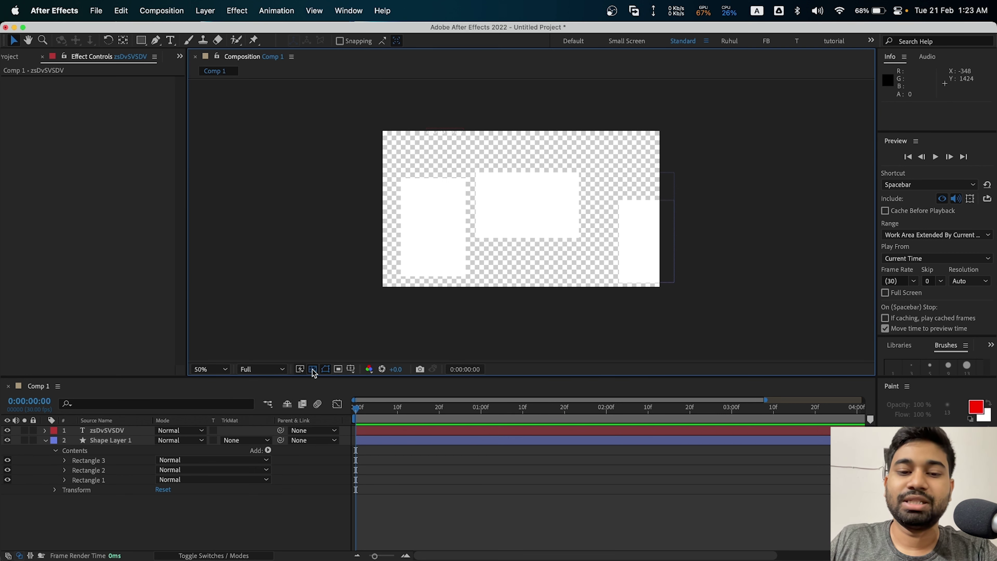
{"action": "left_click", "coordinate": [312, 369]}
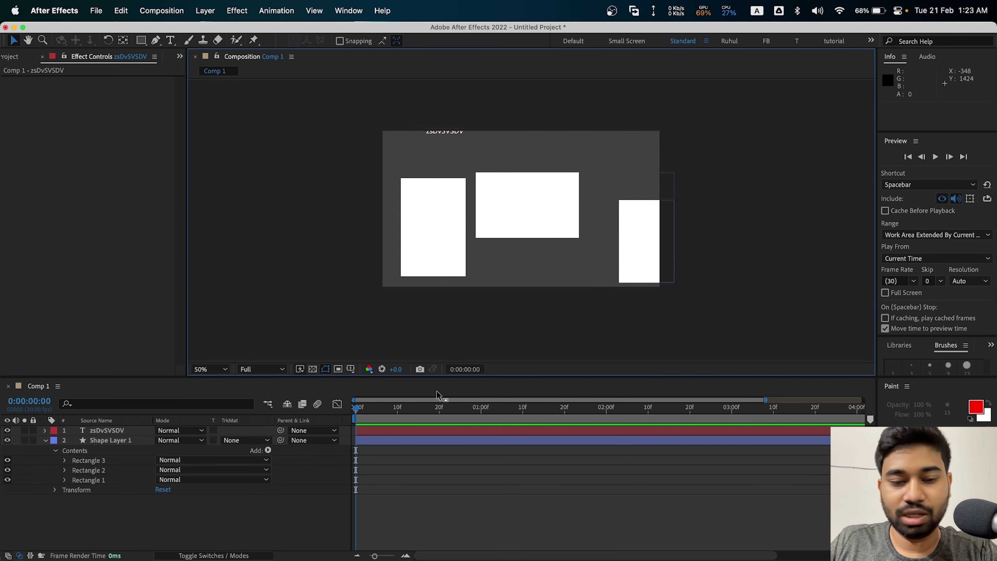
- Turn on Title/Action Safe guides, zoom between 100% and 50%, and open Effects & Presets
{"action": "key", "text": "slash"}
{"action": "left_click", "coordinate": [351, 369]}
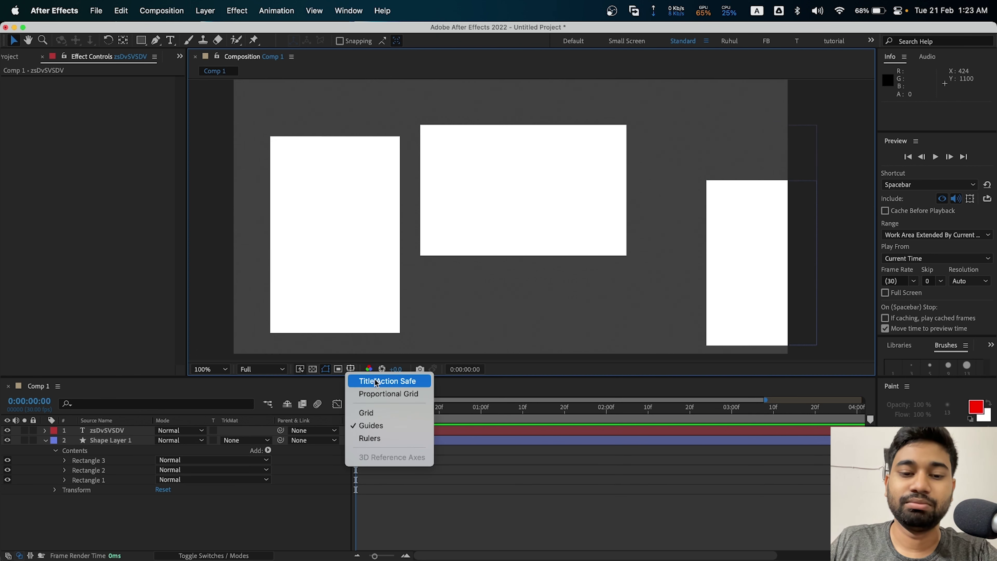
{"action": "left_click", "coordinate": [376, 381]}
{"action": "key", "text": "comma"}
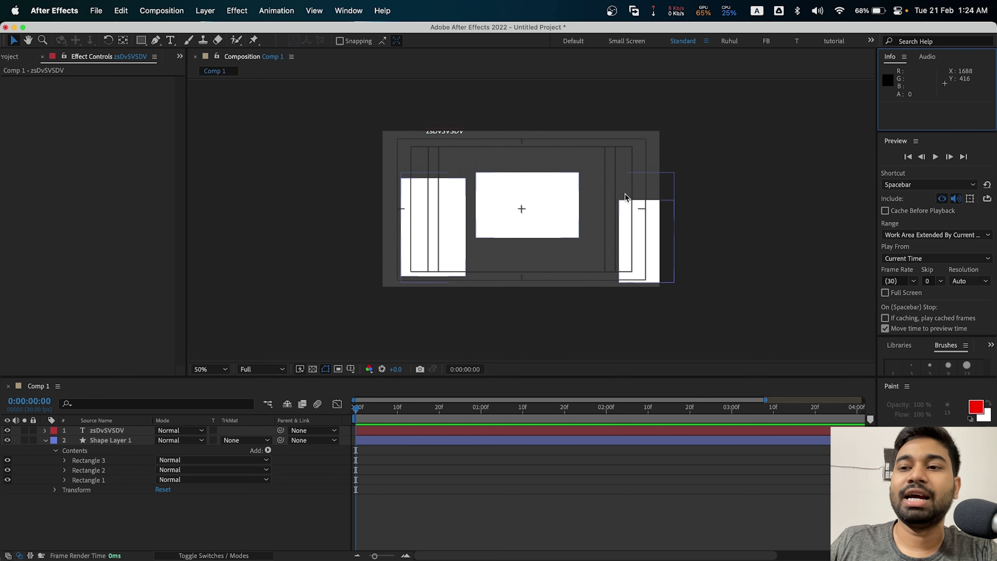
{"action": "key", "text": "period"}
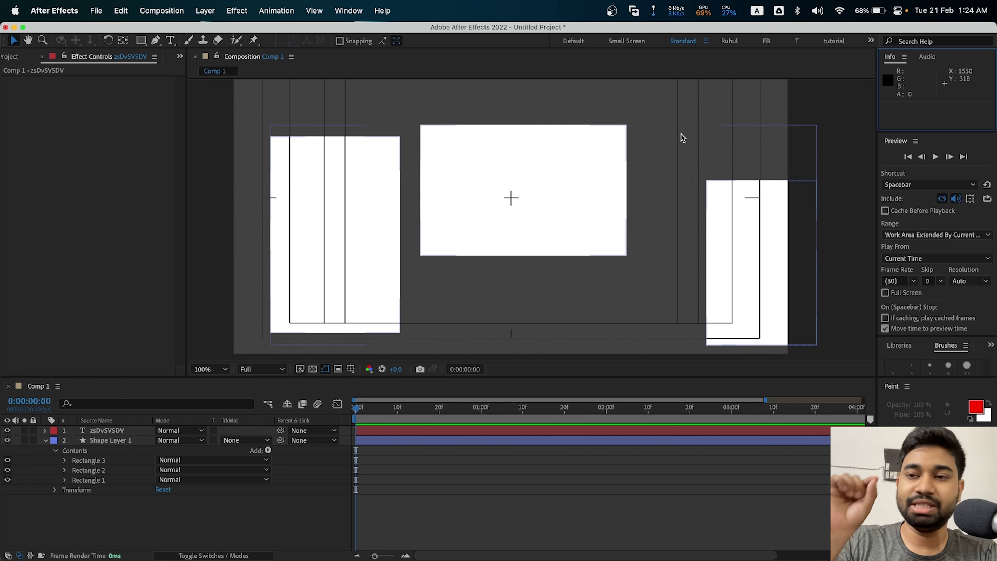
{"action": "key", "text": "comma"}
{"action": "key", "text": "comma"}
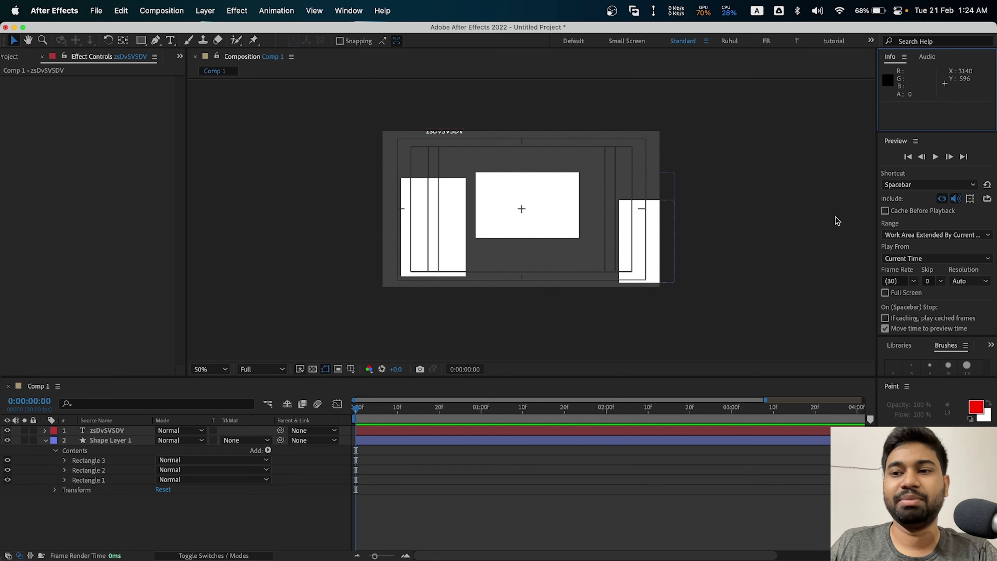
{"action": "key", "text": "super+5"}
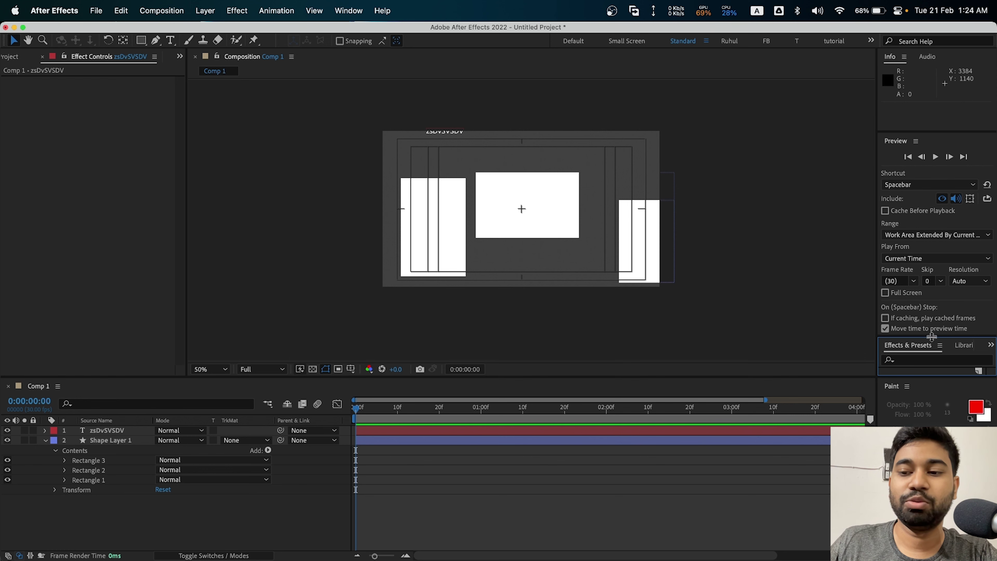
- Enlarge Effects & Presets with Animation Presets expanded, close the Paint panel, and reset time to the start
{"action": "left_click_drag", "start_coordinate": [928, 338], "coordinate": [927, 185]}
{"action": "left_click", "coordinate": [884, 205]}
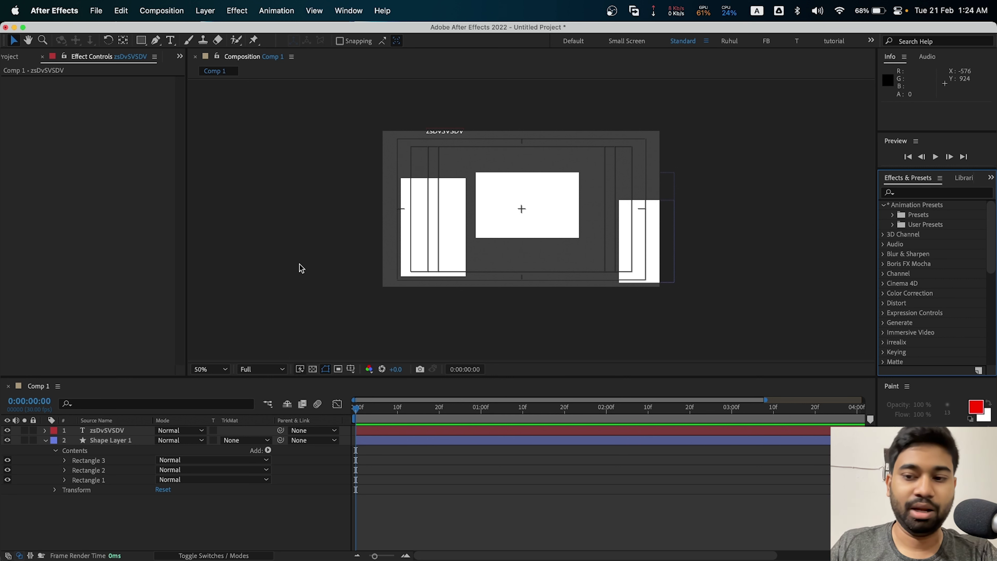
{"action": "left_click", "coordinate": [907, 386]}
{"action": "left_click", "coordinate": [903, 397]}
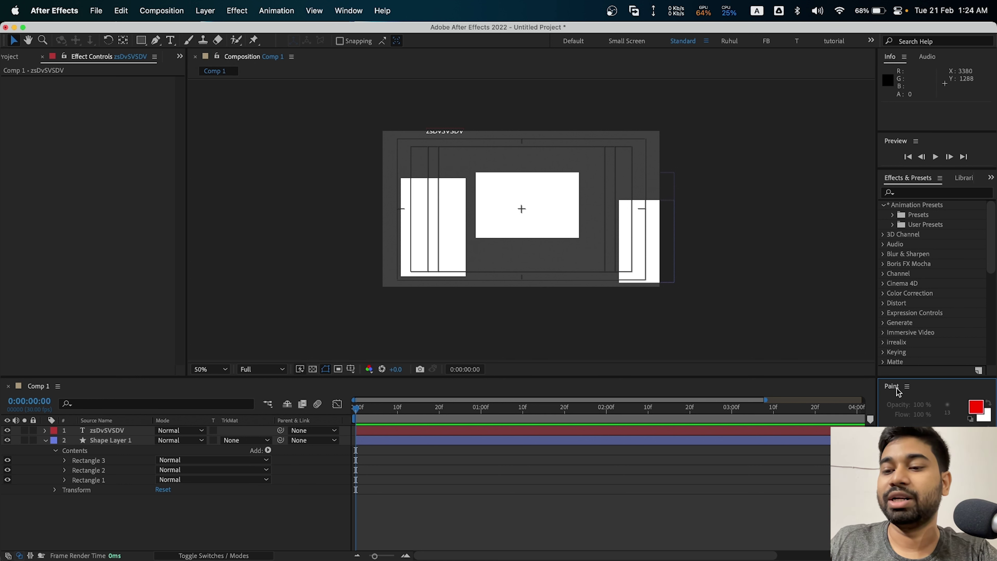
{"action": "left_click", "coordinate": [907, 388]}
{"action": "left_click", "coordinate": [846, 399]}
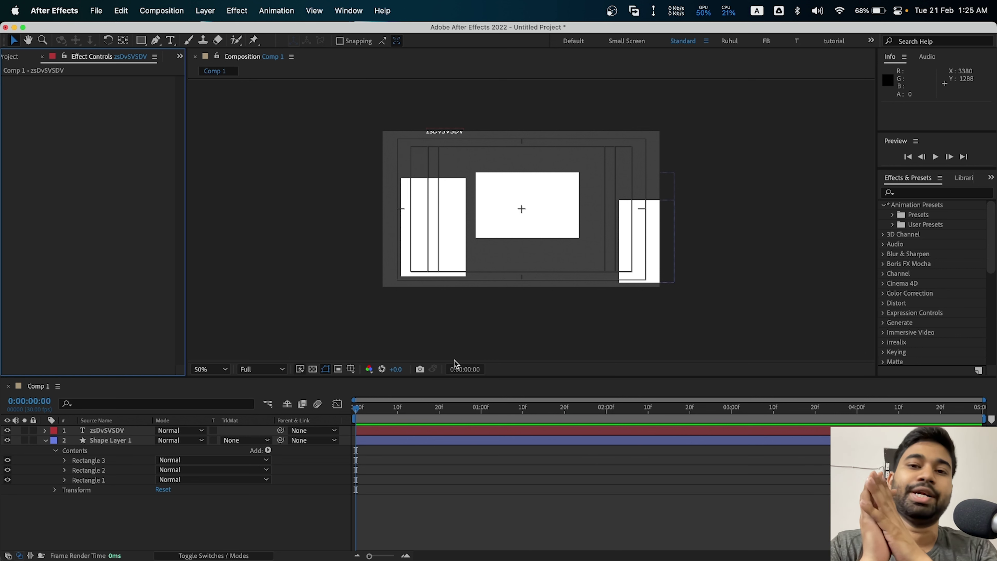
{"action": "left_click", "coordinate": [476, 409]}
{"action": "key", "text": "Home"}
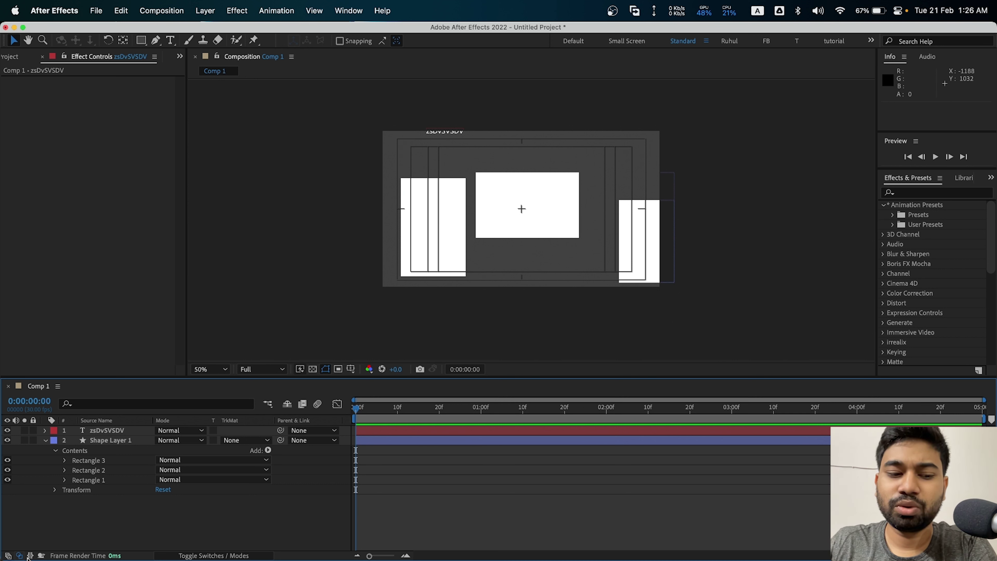
- Toggle the timeline's Mode and TrkMat columns off and on
{"action": "left_click", "coordinate": [19, 556]}
{"action": "left_click", "coordinate": [19, 555]}
{"action": "left_click", "coordinate": [19, 556]}
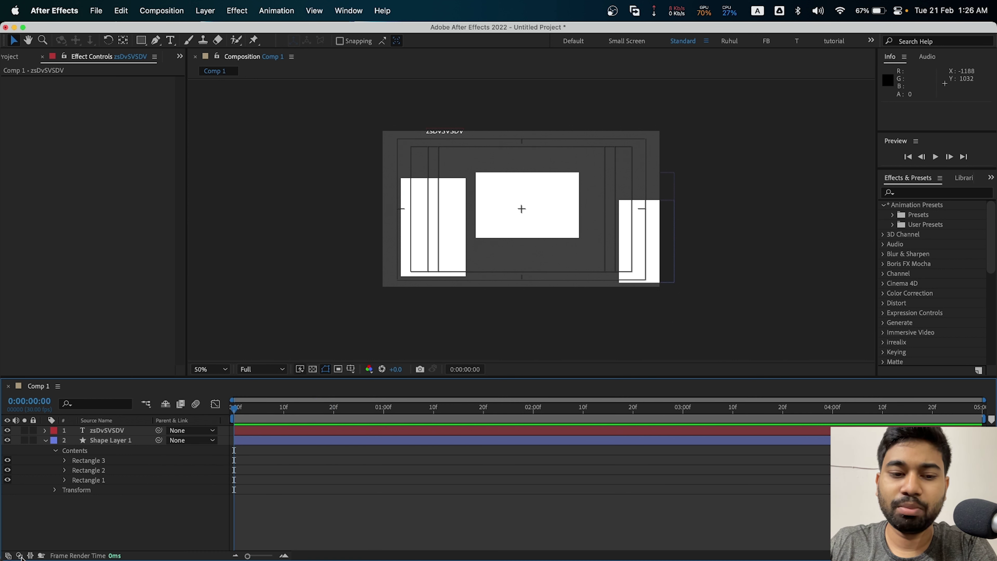
{"action": "left_click", "coordinate": [19, 556]}
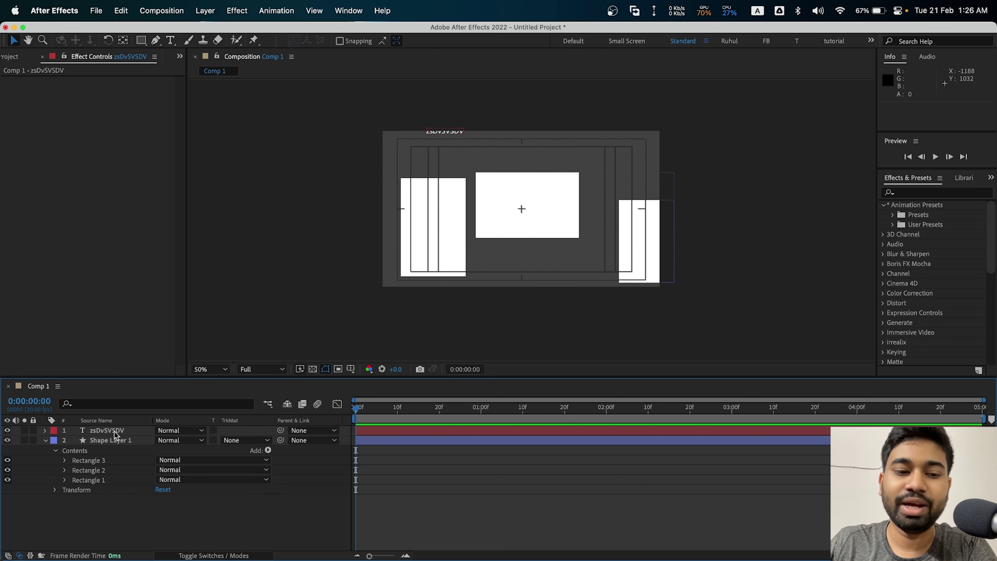
- Select Shape Layer 1 and add a new empty text layer on top of Comp 1
{"action": "left_click", "coordinate": [120, 441]}
{"action": "left_click", "coordinate": [109, 522]}
{"action": "left_click", "coordinate": [105, 441]}
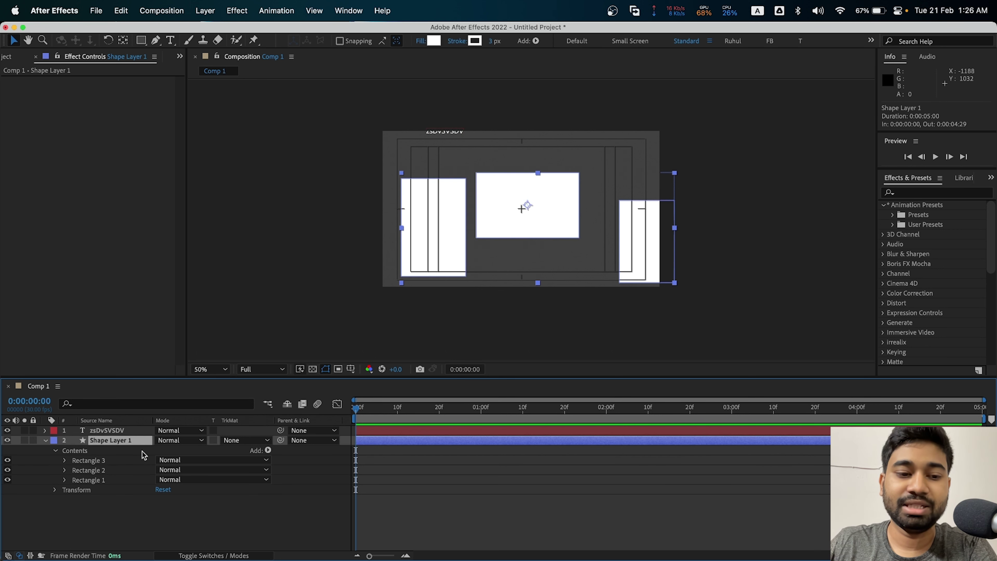
{"action": "key", "text": "ctrl+t"}
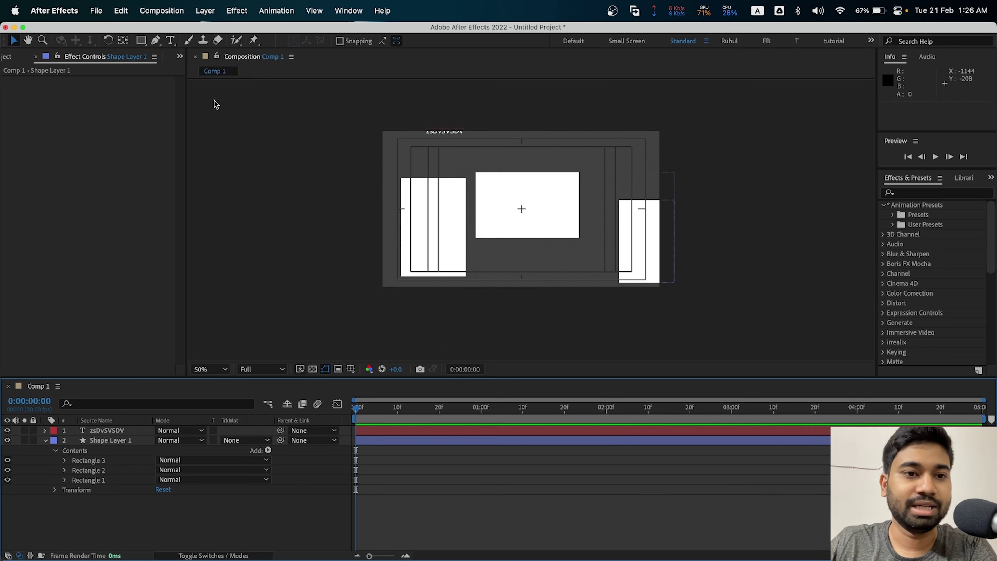
{"action": "left_click", "coordinate": [527, 155]}
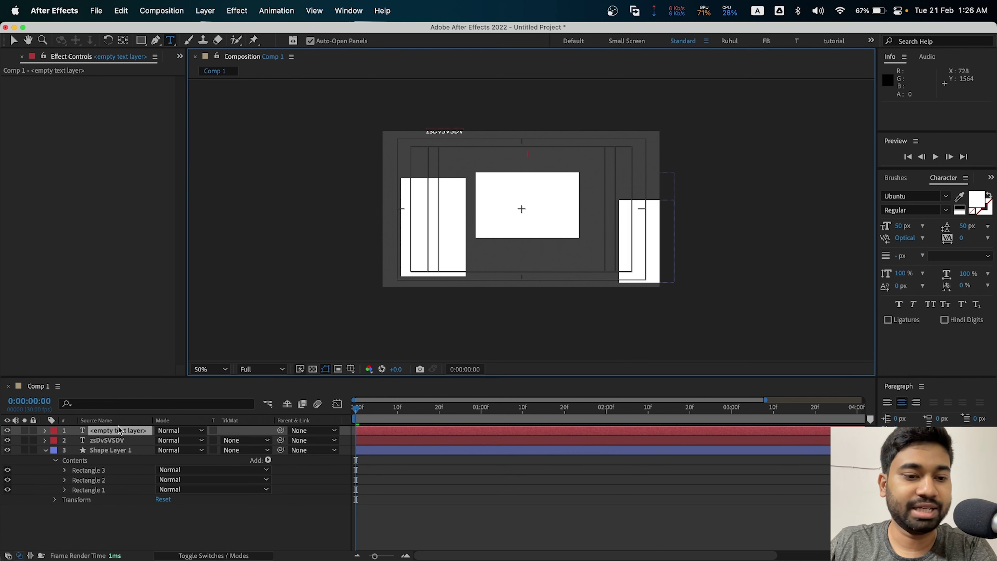
{"action": "left_click", "coordinate": [169, 455]}
- Show then hide the In, Out, Duration and Stretch columns, leaving Mode and TrkMat hidden
{"action": "left_click", "coordinate": [198, 458]}
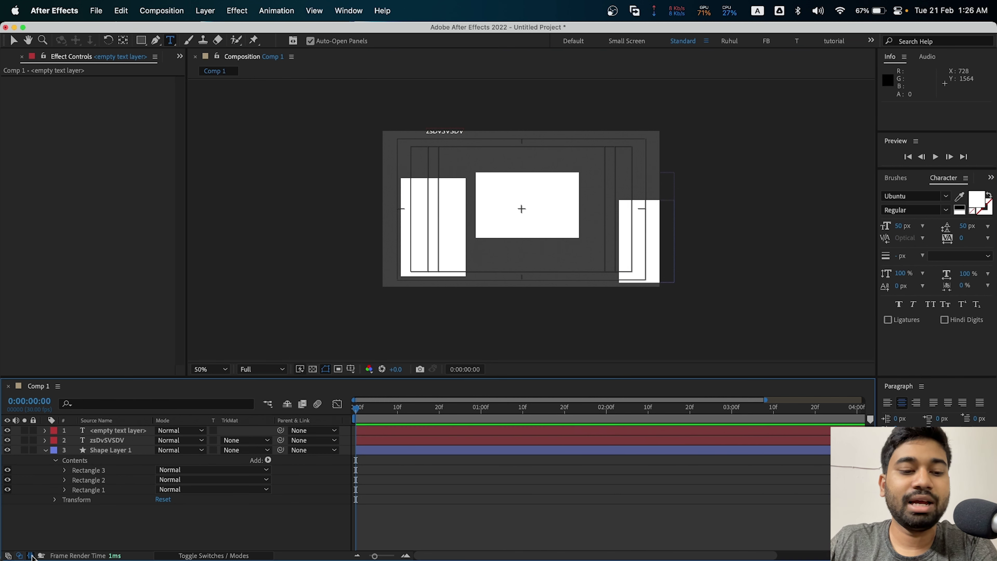
{"action": "left_click", "coordinate": [30, 555]}
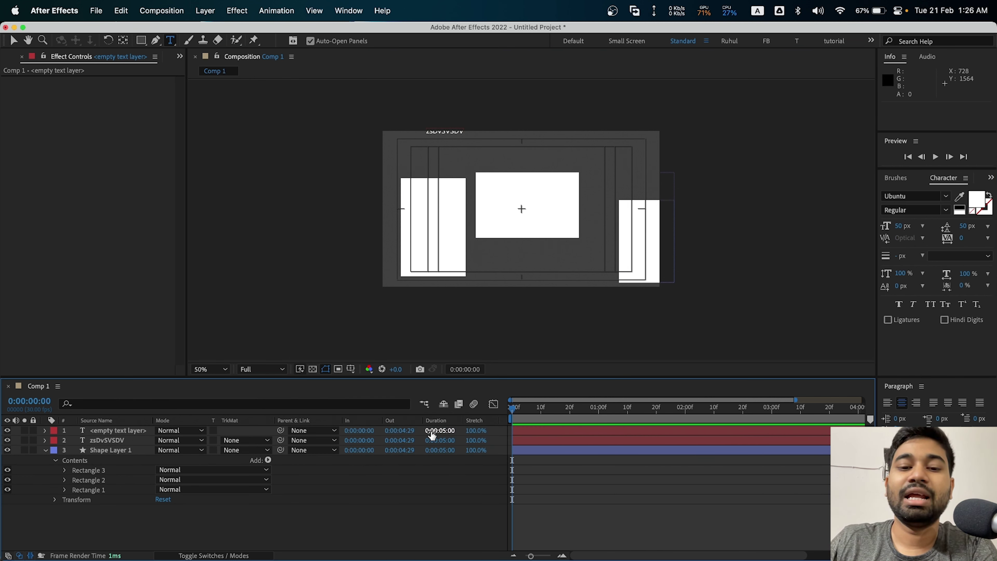
{"action": "left_click", "coordinate": [30, 556]}
{"action": "left_click", "coordinate": [19, 555]}
{"action": "left_click", "coordinate": [19, 556]}
{"action": "left_click", "coordinate": [19, 555]}
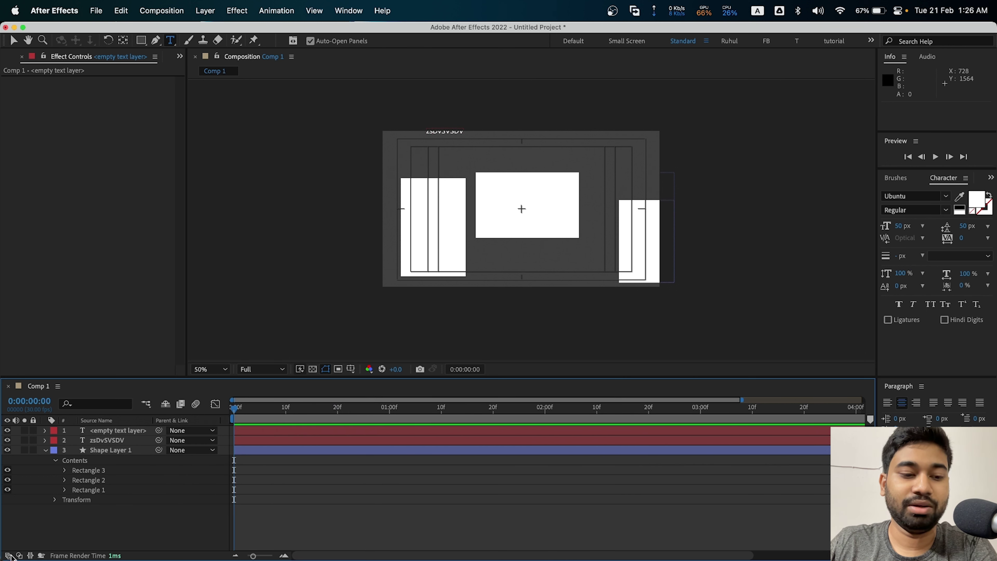
{"action": "left_click", "coordinate": [9, 556]}
{"action": "left_click", "coordinate": [18, 556]}
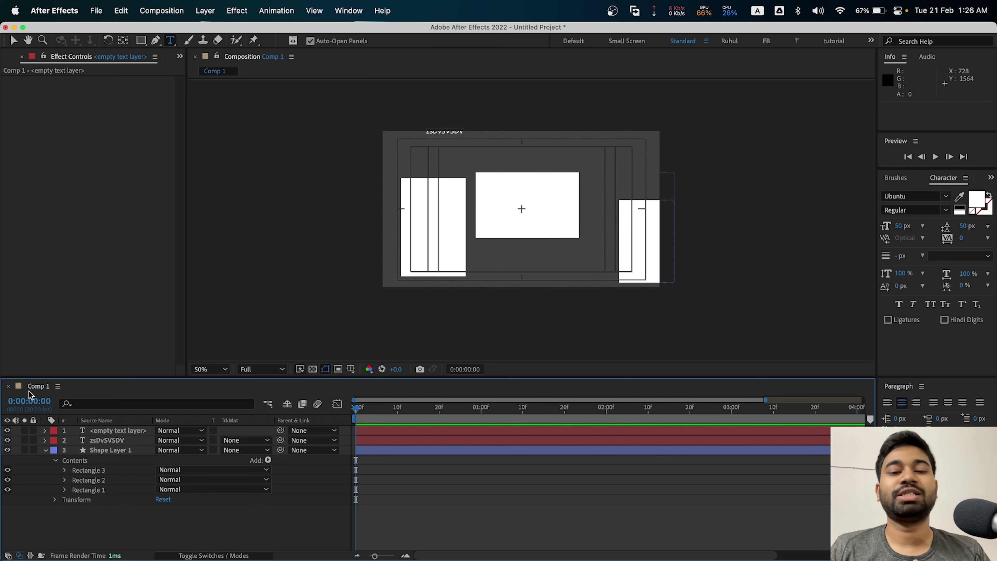
- Scrub the playhead while switching the time display to frames (frame 82) and back to timecode
{"action": "mouse_move", "coordinate": [356, 410]}
{"action": "left_mouse_down"}
{"action": "mouse_move", "coordinate": [667, 419]}
{"action": "mouse_move", "coordinate": [595, 417]}
{"action": "left_mouse_up"}
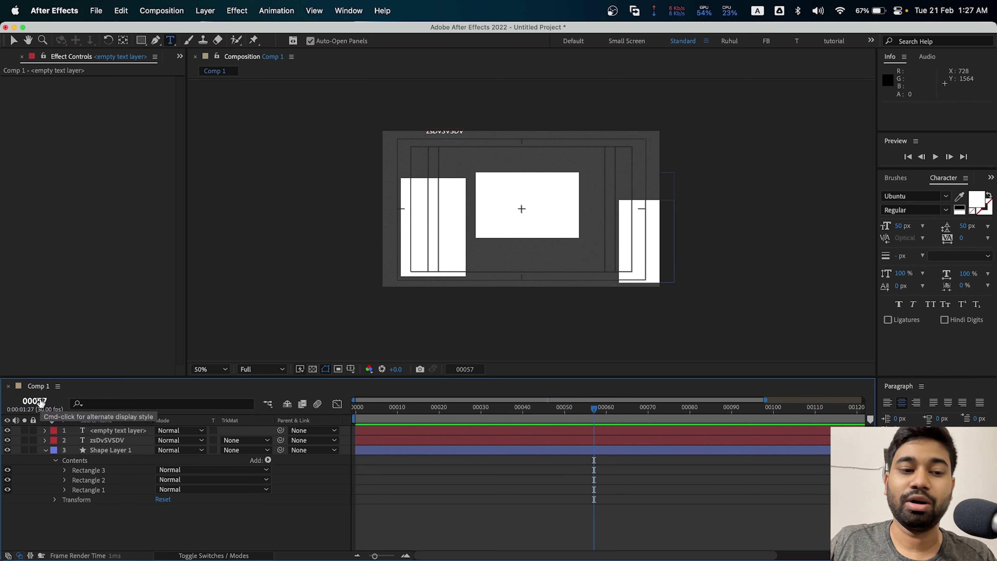
{"action": "left_click", "coordinate": [44, 402], "text": "super"}
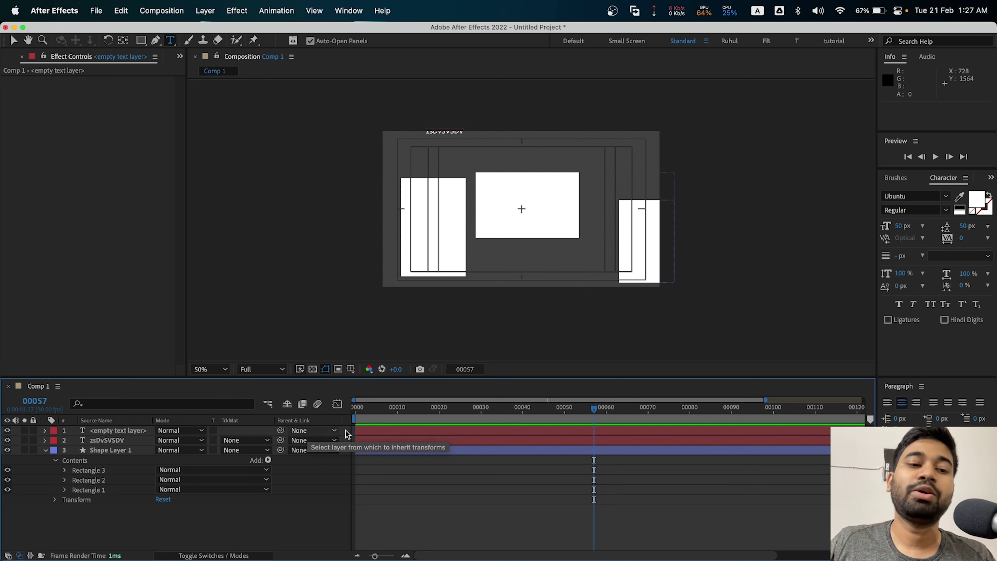
{"action": "mouse_move", "coordinate": [474, 408]}
{"action": "left_mouse_down"}
{"action": "mouse_move", "coordinate": [698, 422]}
{"action": "mouse_move", "coordinate": [444, 421]}
{"action": "mouse_move", "coordinate": [536, 425]}
{"action": "left_mouse_up"}
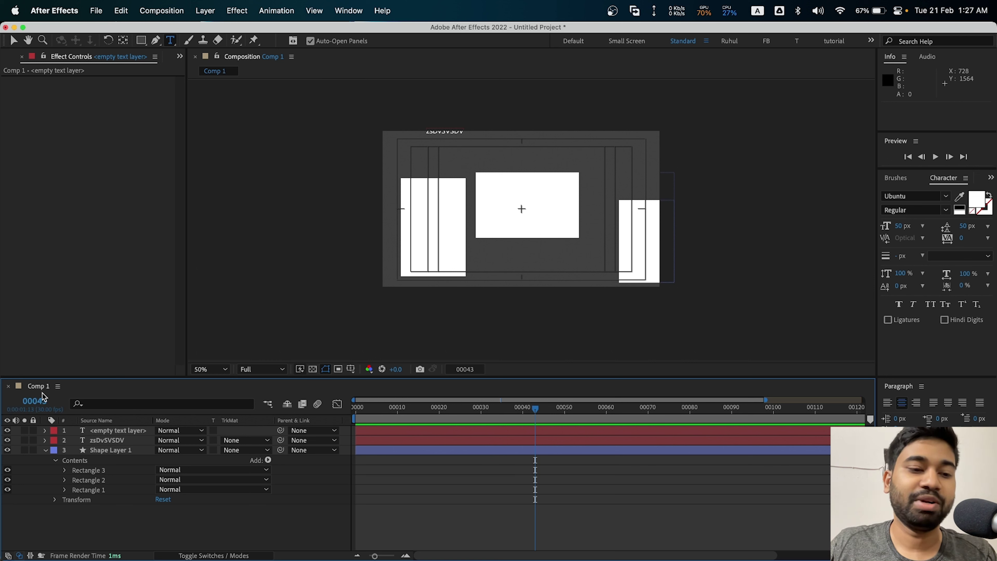
{"action": "left_click", "coordinate": [43, 401], "text": "super"}
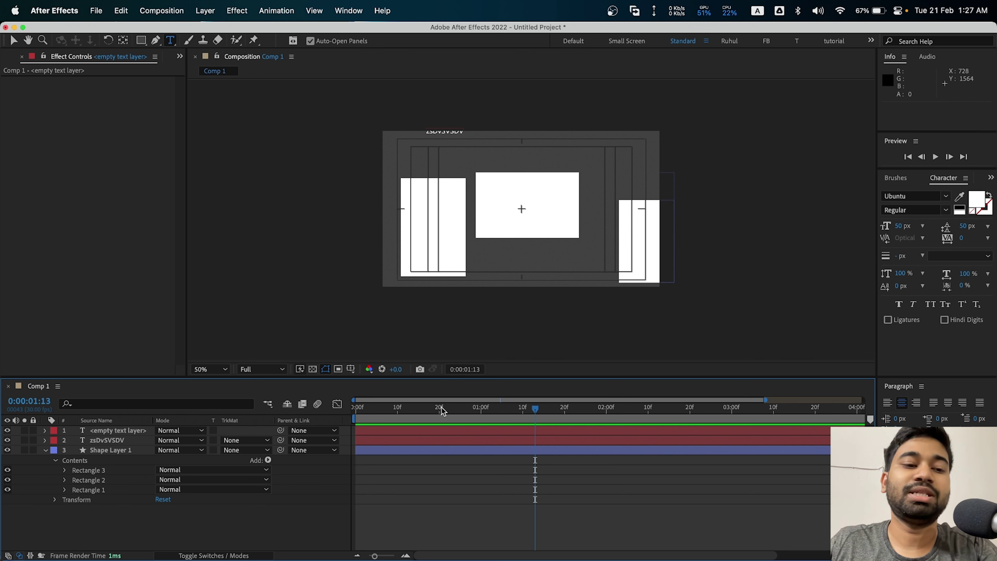
{"action": "left_click_drag", "start_coordinate": [468, 410], "coordinate": [574, 410]}
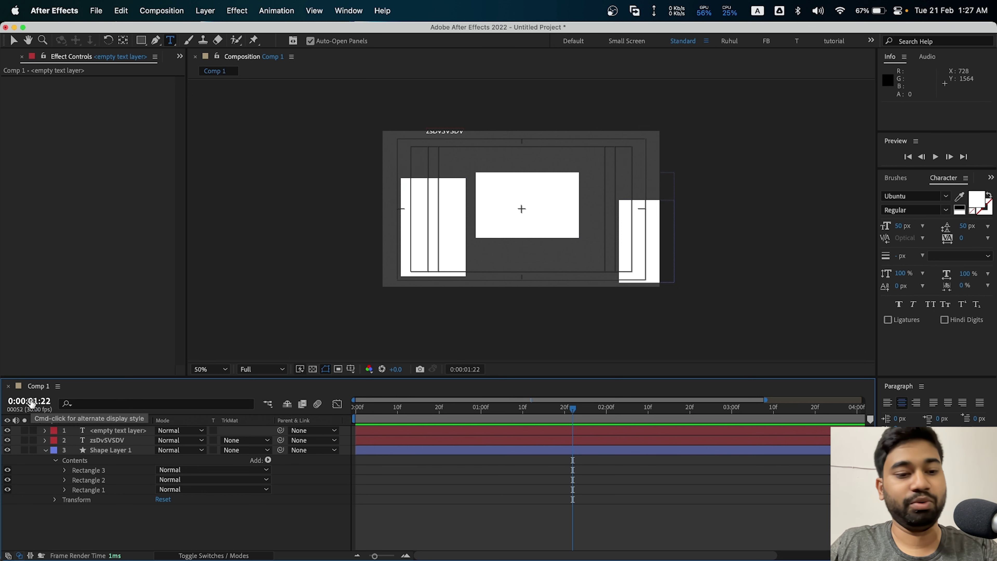
- Set the current time to 0:00:01:04 on the timeline ruler
{"action": "left_click", "coordinate": [45, 403]}
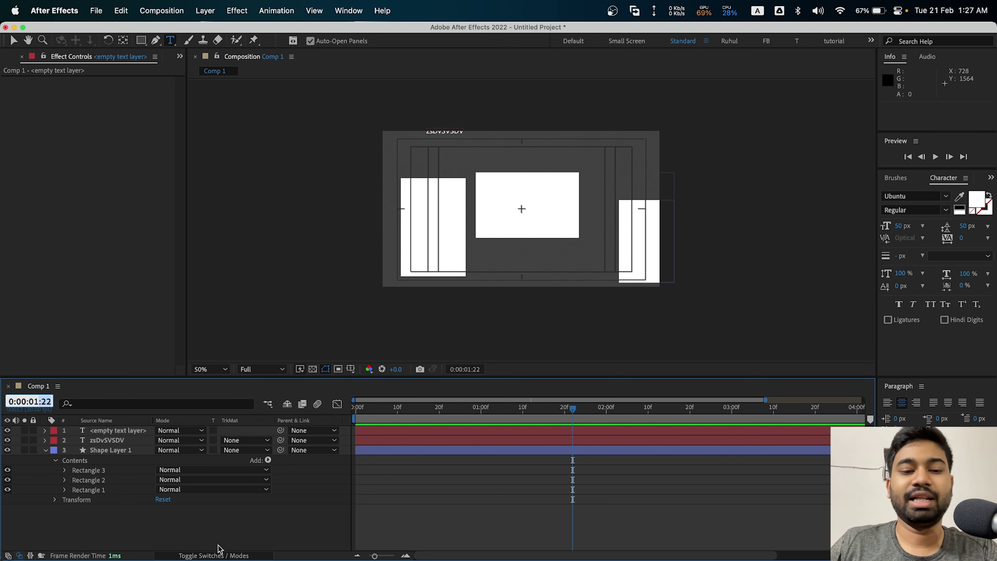
{"action": "key", "text": "Return"}
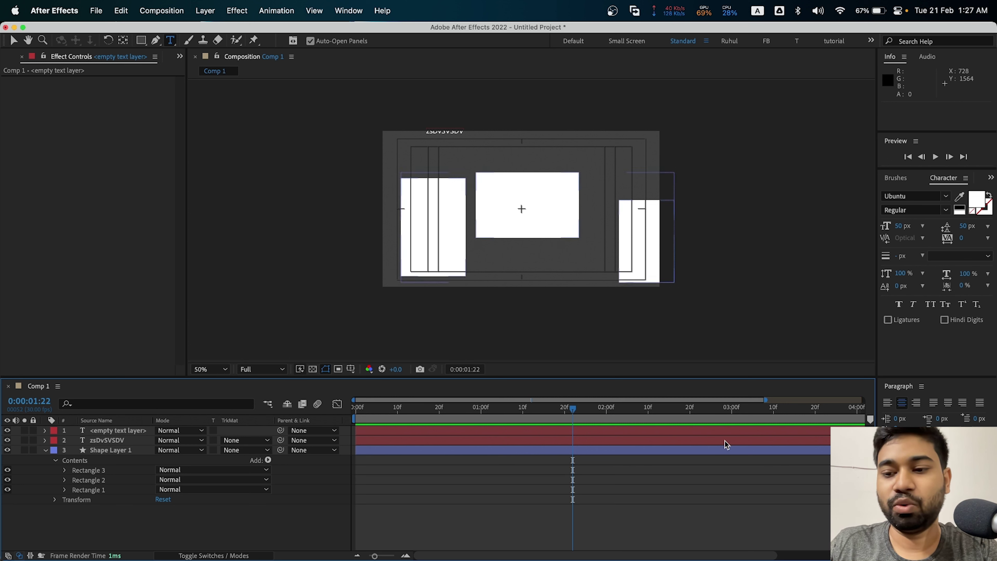
{"action": "left_click", "coordinate": [533, 452]}
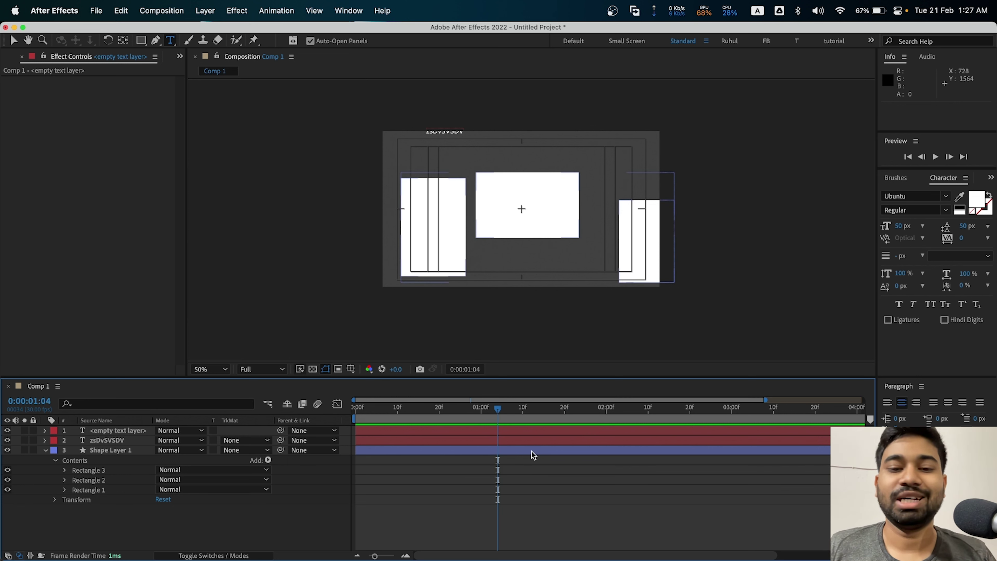